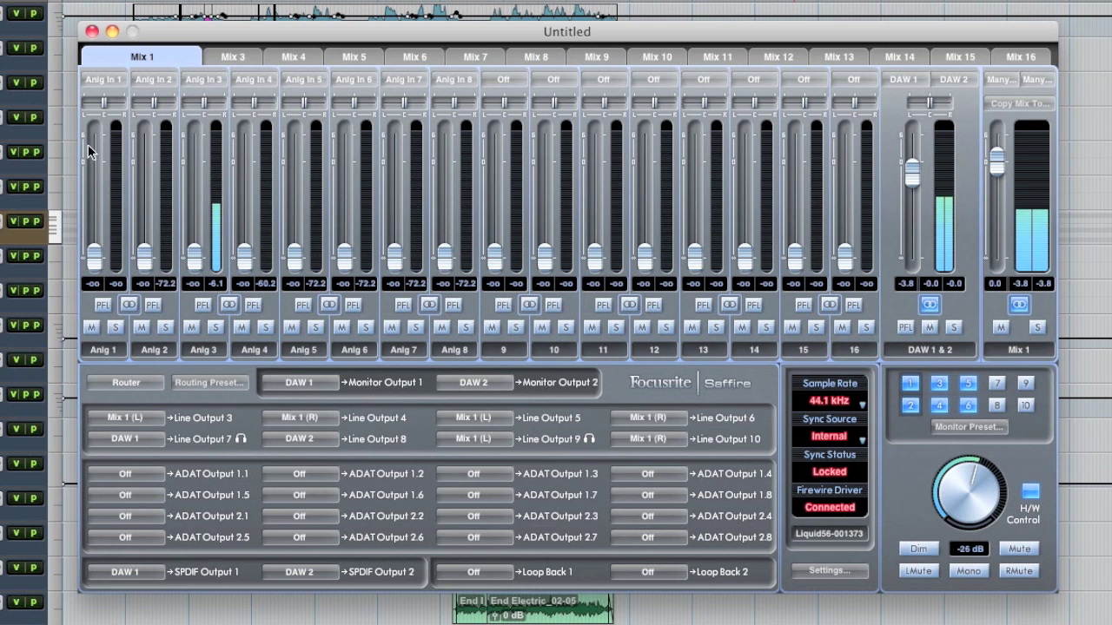
Rename Mix 1's first channel from Anlg 1 to 'Vocals'
double_click(106, 351)
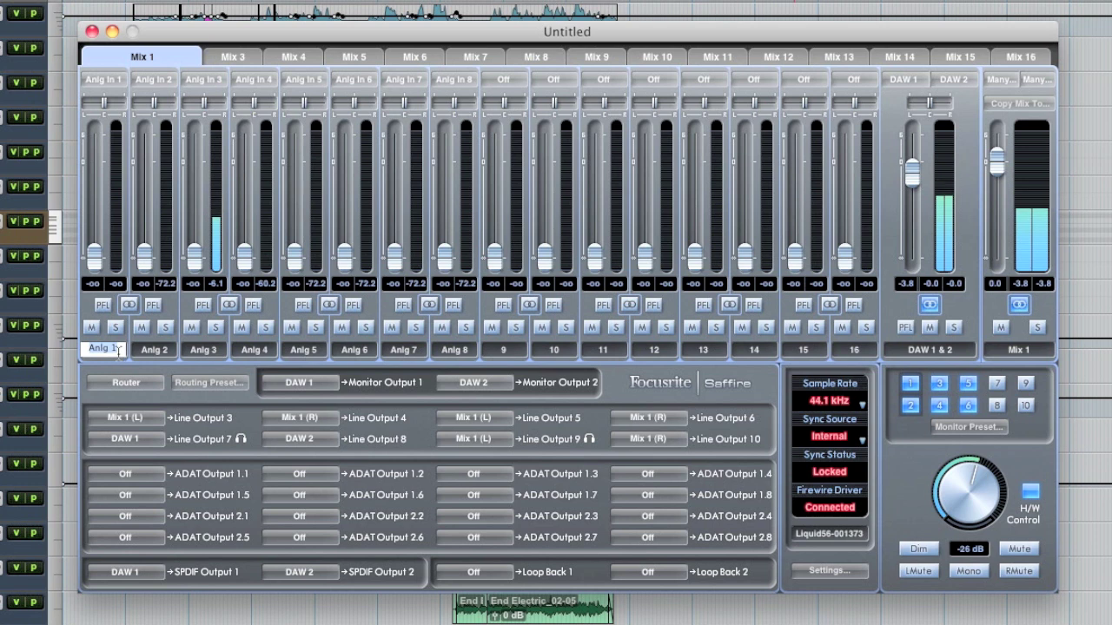
type("Vocals")
key("Return")
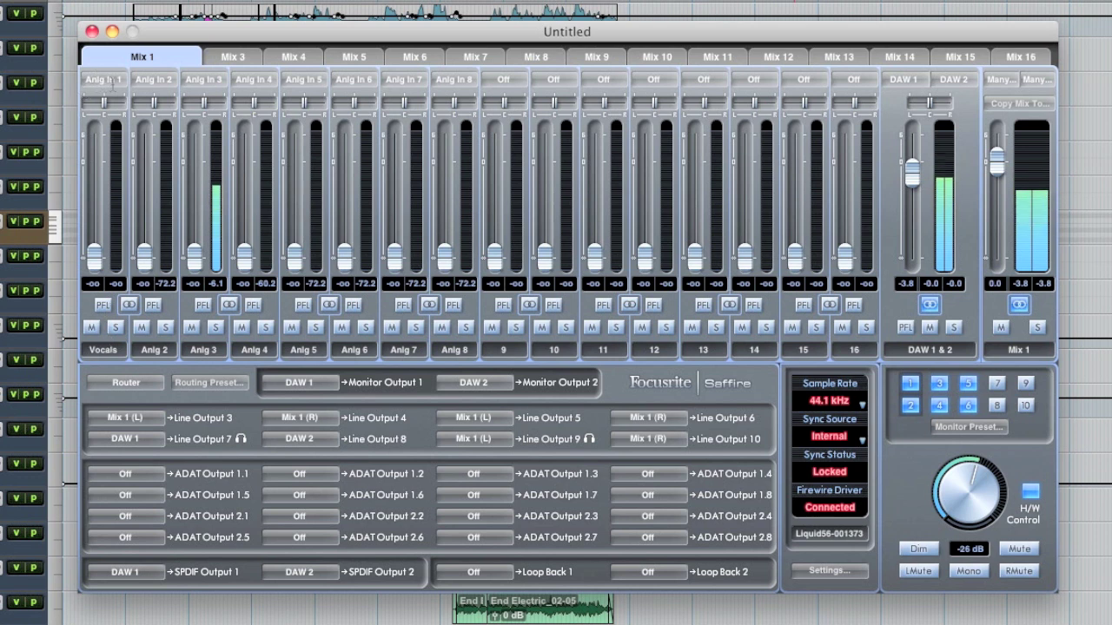
left_click(113, 79)
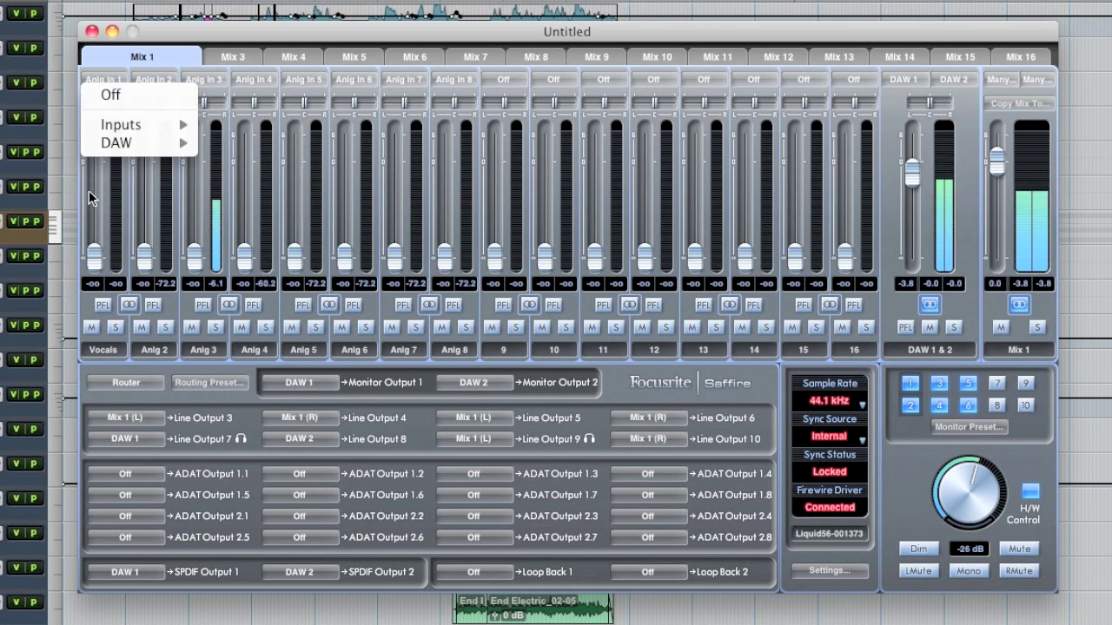
Feed the Vocals channel from Anlg In 1, solo it, and bring its fader to -4.5 dB
mouse_move(118, 132)
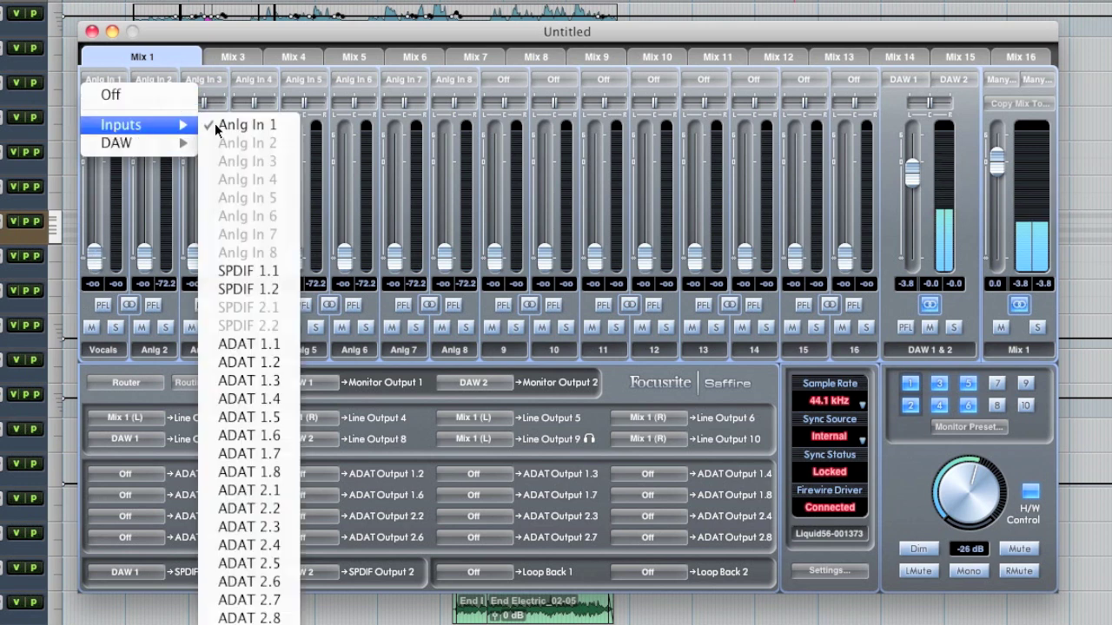
left_click(280, 126)
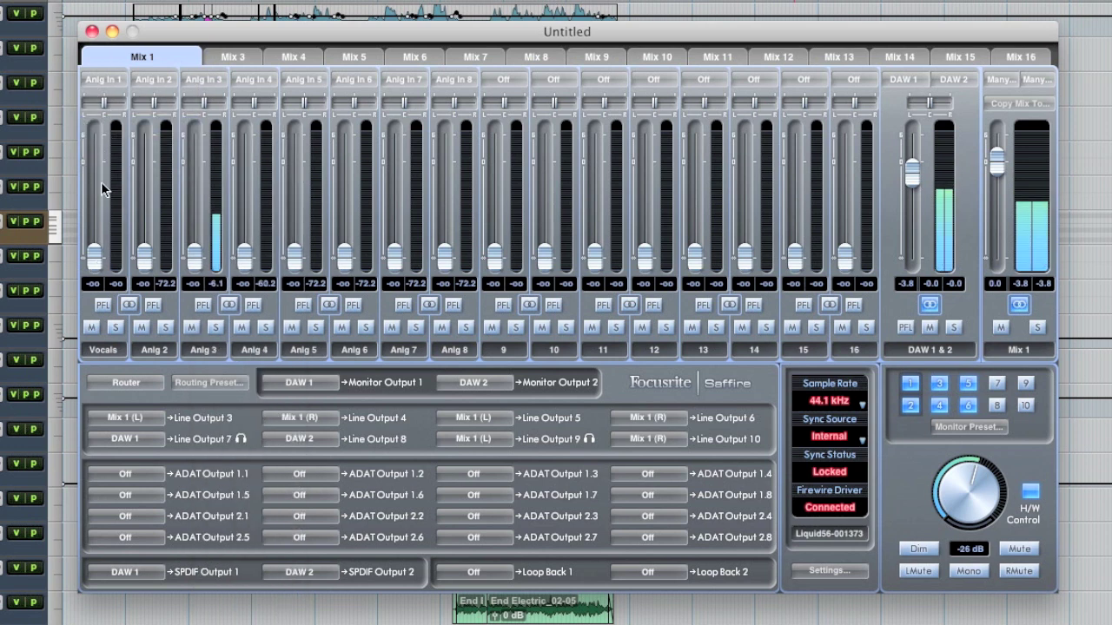
left_click_drag(96, 261, 94, 193)
left_click_drag(94, 254, 92, 216)
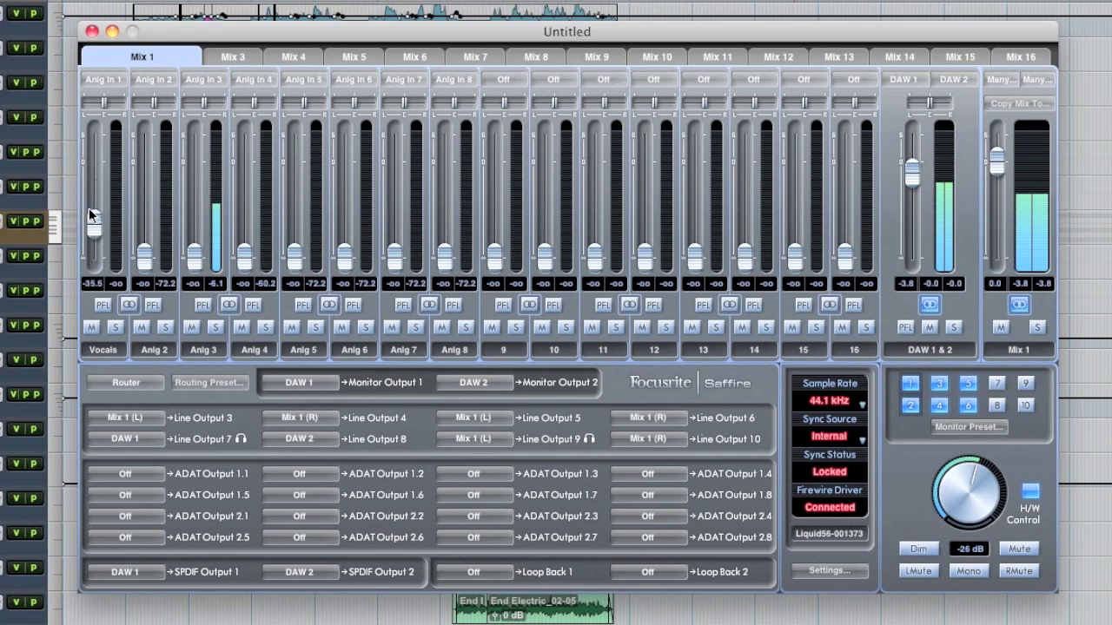
left_click(115, 328)
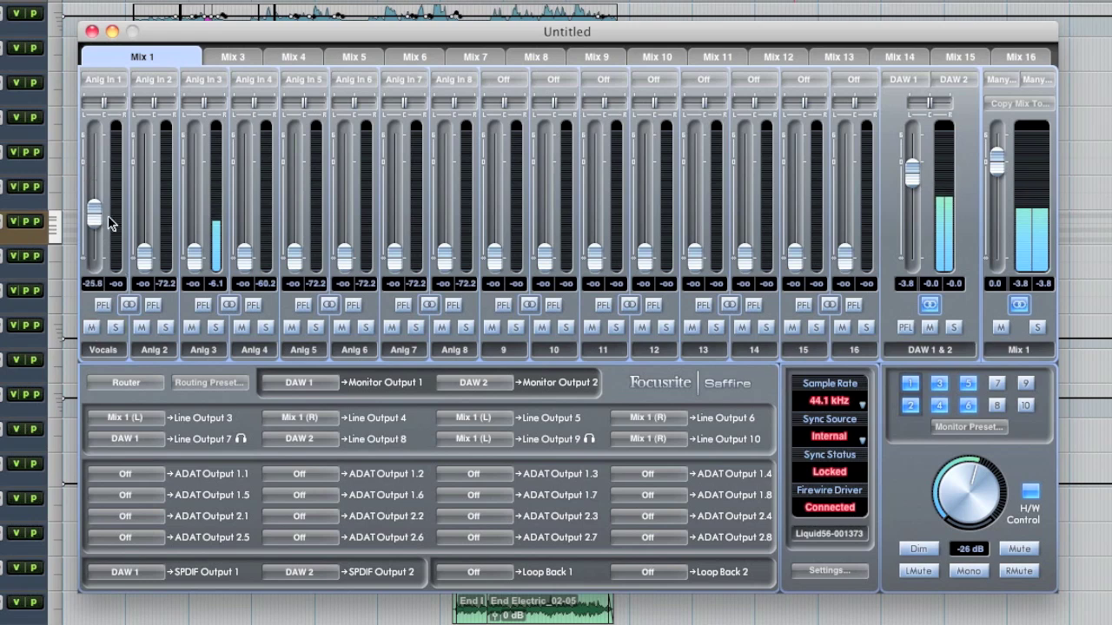
left_click_drag(92, 206, 92, 195)
left_click_drag(93, 201, 94, 177)
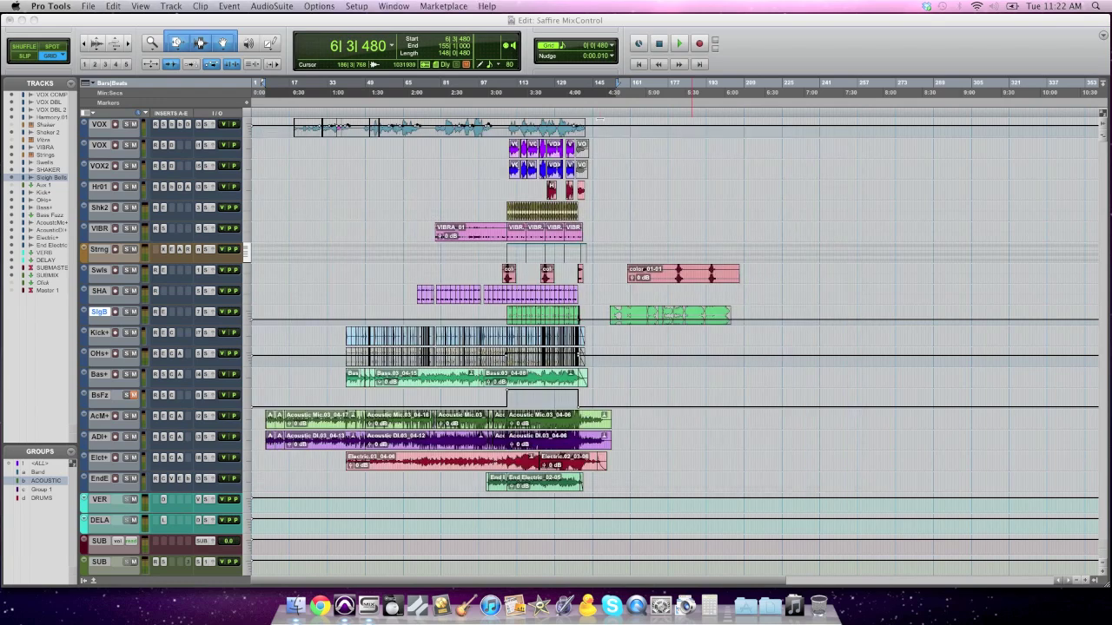
In Pro Tools, hide all existing tracks and create a new mono audio track
left_click(227, 290)
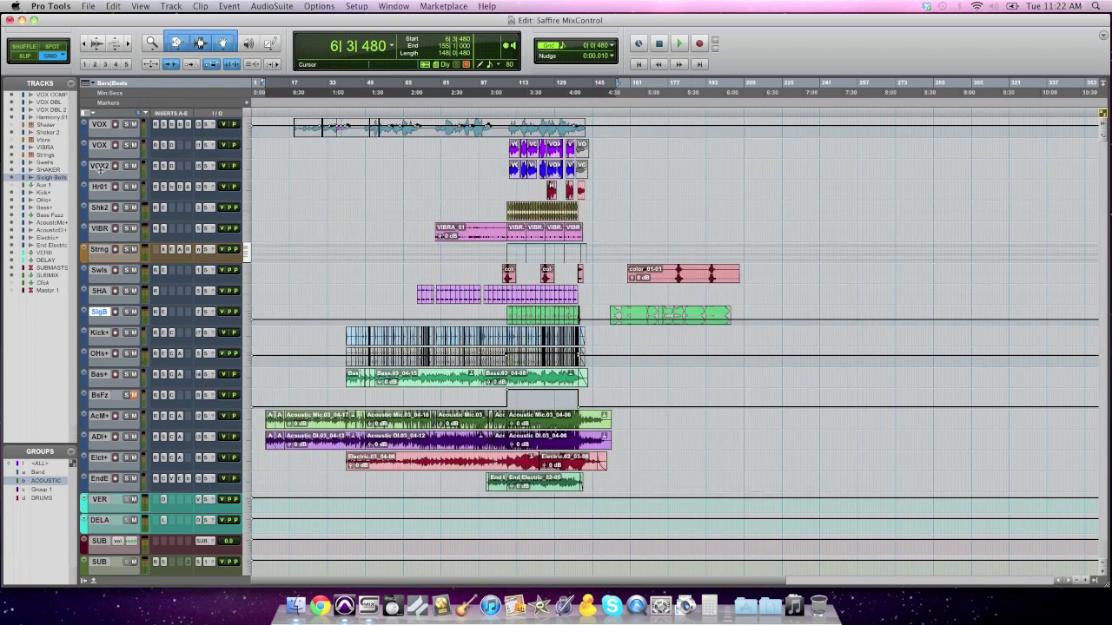
left_click_drag(101, 134, 101, 282)
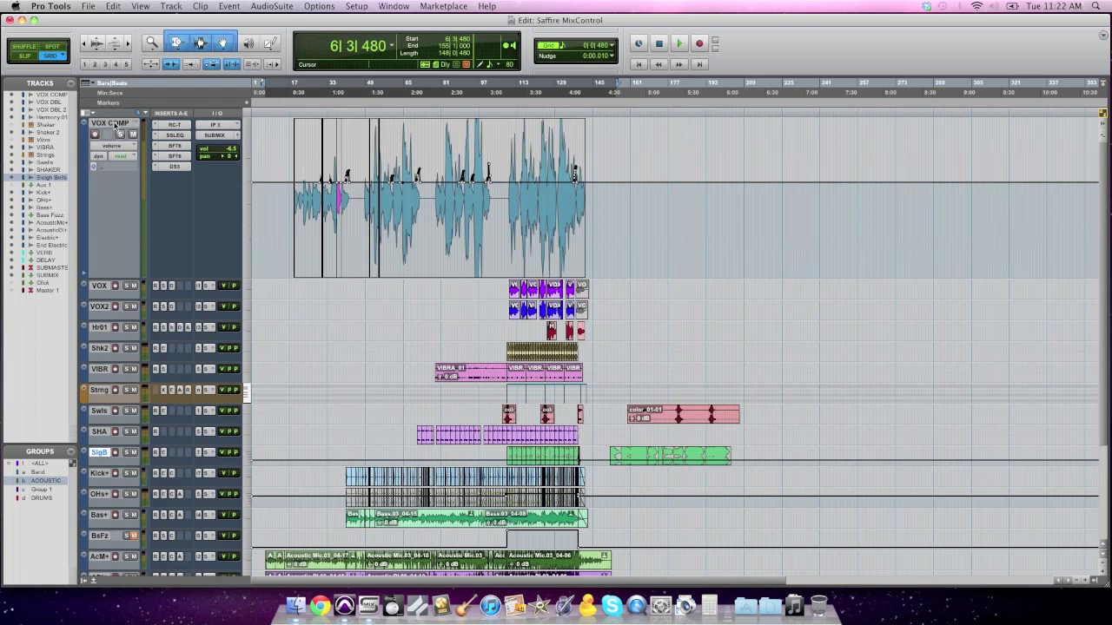
left_click(11, 113, "alt")
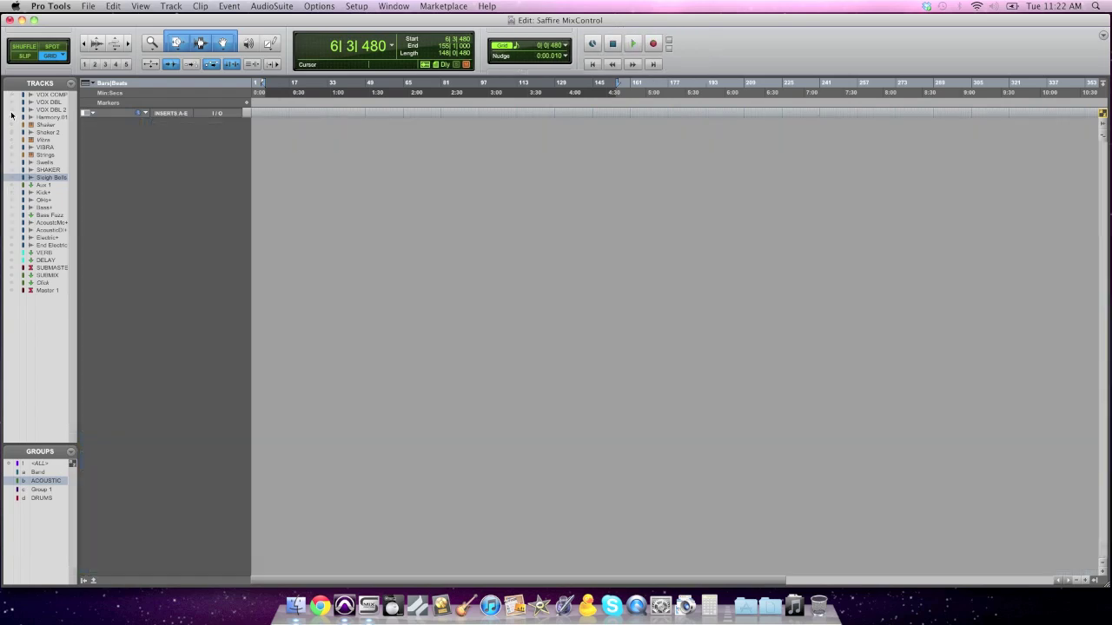
key("super+shift+n")
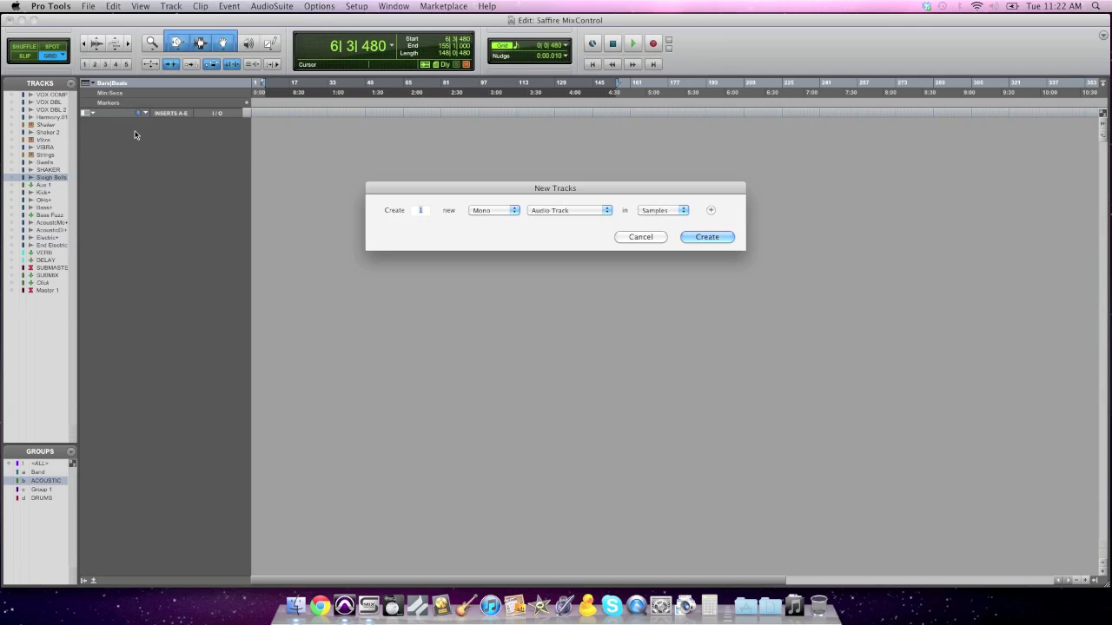
key("Escape")
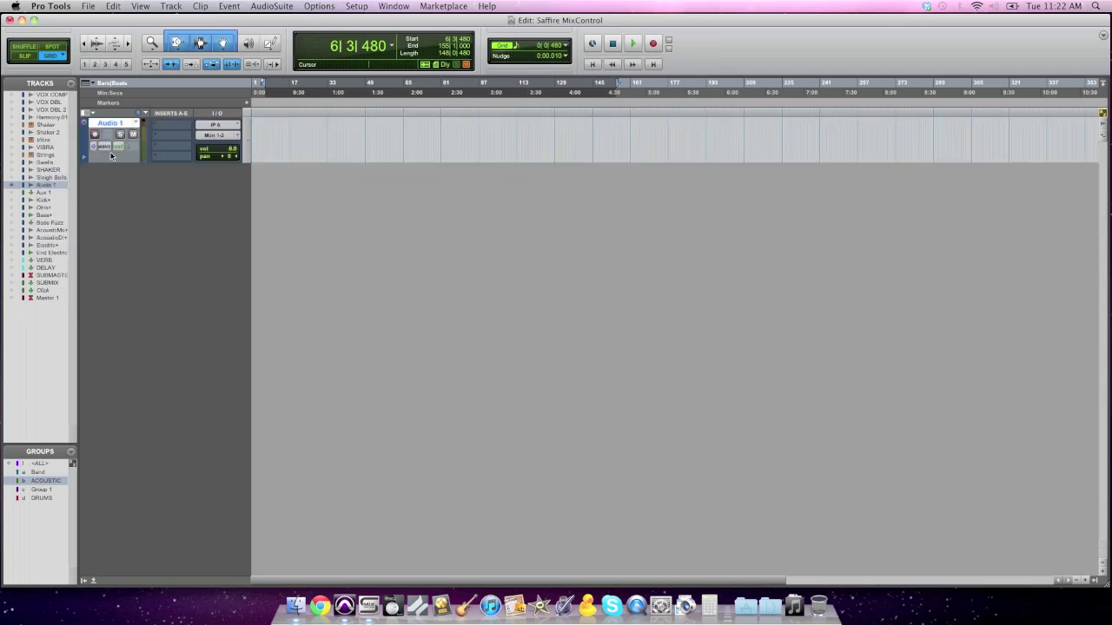
Name the new track 'Vocals', set its input to IP 1, and record-arm it
double_click(108, 124)
type("V")
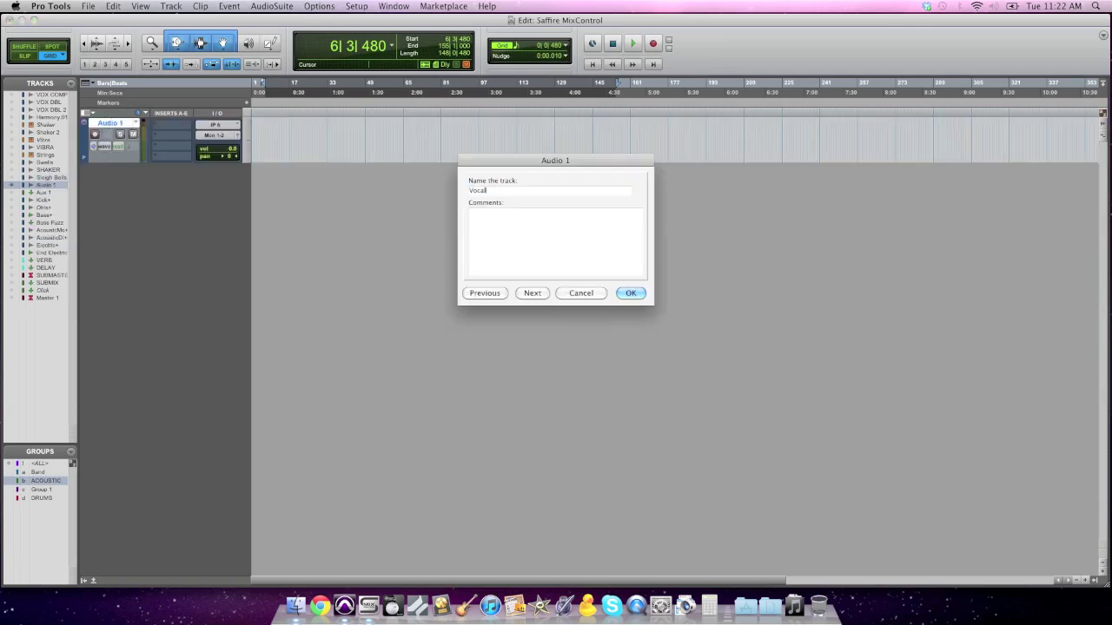
type("ocal")
key("Return")
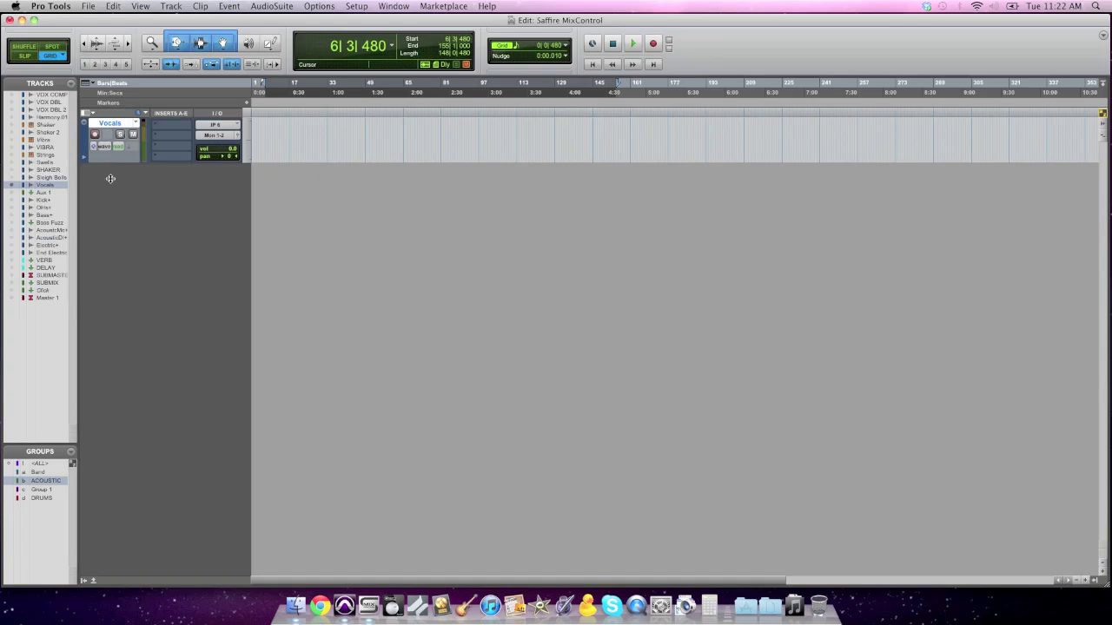
left_click_drag(110, 178, 114, 191)
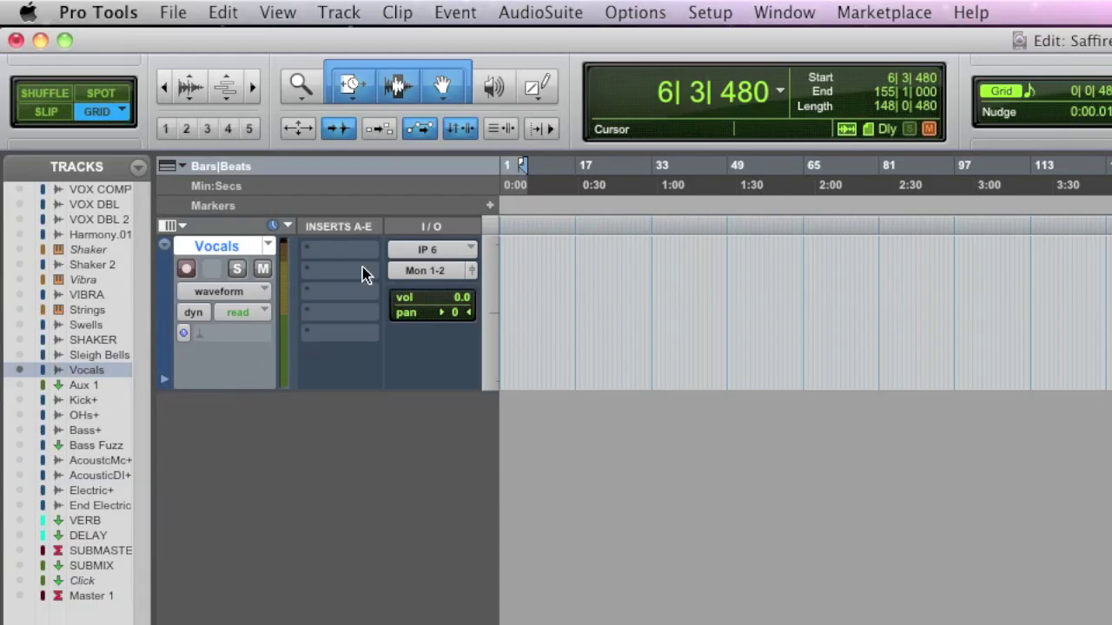
left_click(417, 248)
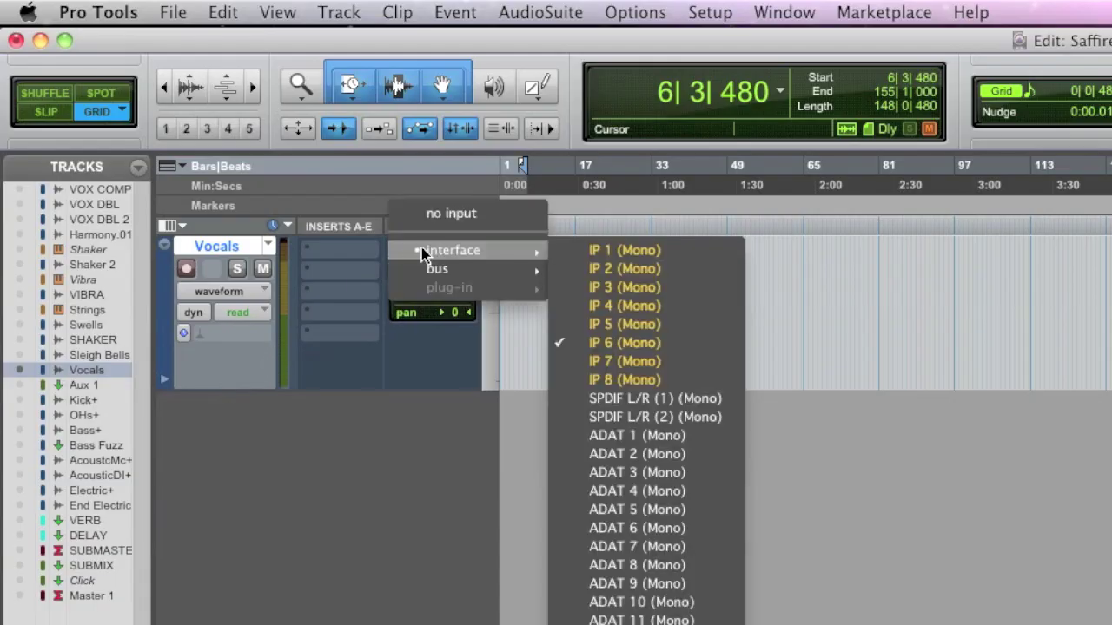
left_click(680, 251)
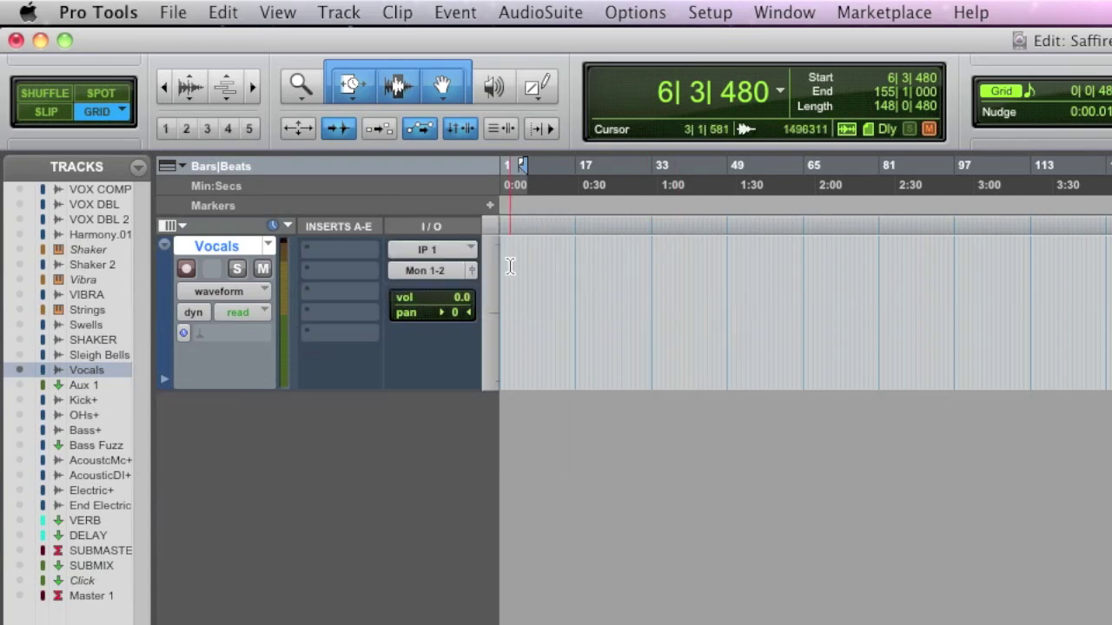
left_click(187, 269)
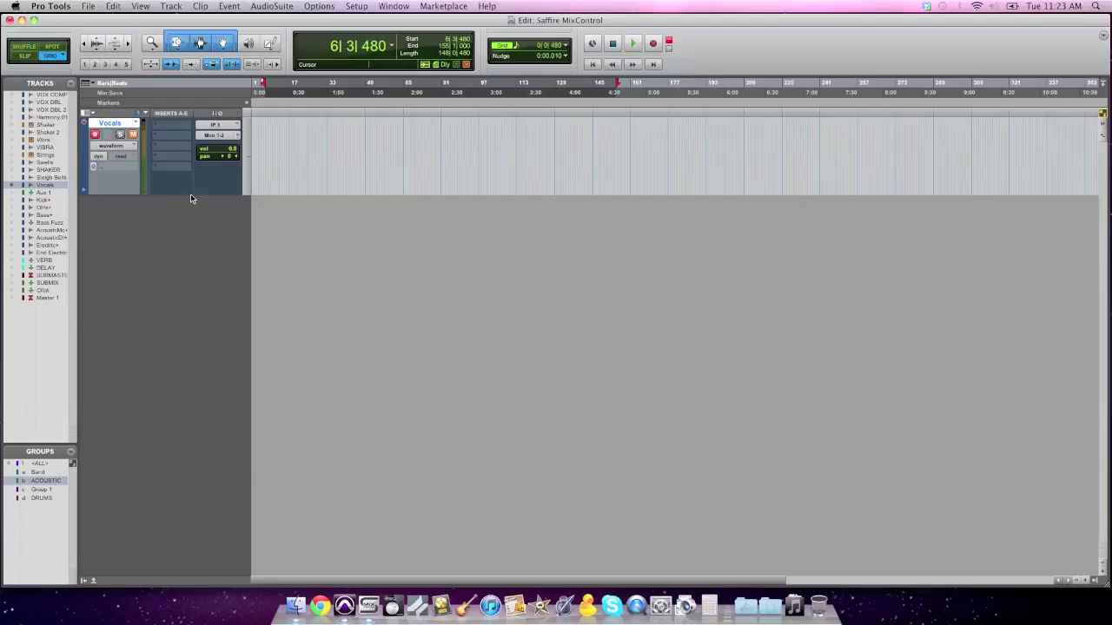
key("super+Tab")
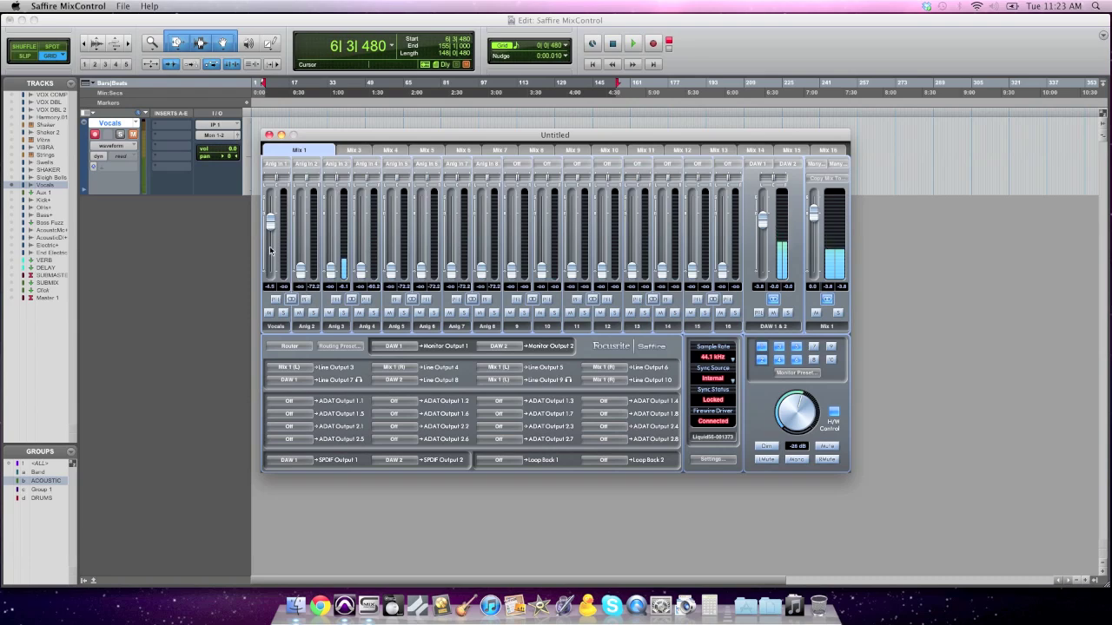
Raise the Vocals fader in Saffire MixControl to about -1.2 dB
left_click_drag(271, 228, 268, 248)
left_click(153, 280)
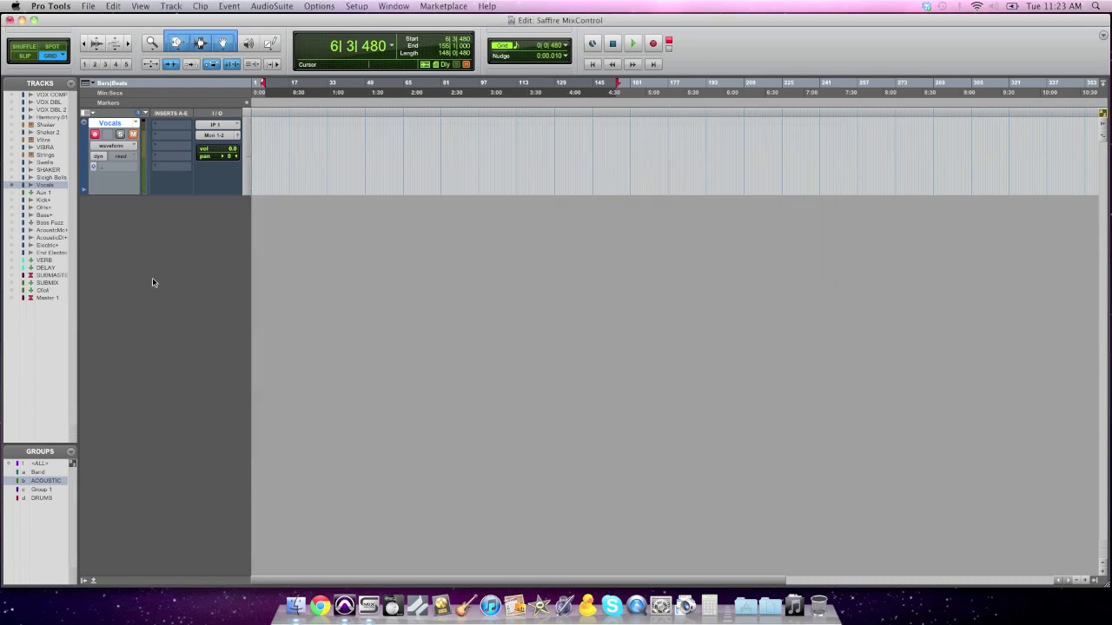
Unhide the Kick+, OHs+, Bass+, AcoustcMc+ and AcoustcDI+ tracks and show the Pro Tools Mix window
left_click(12, 217)
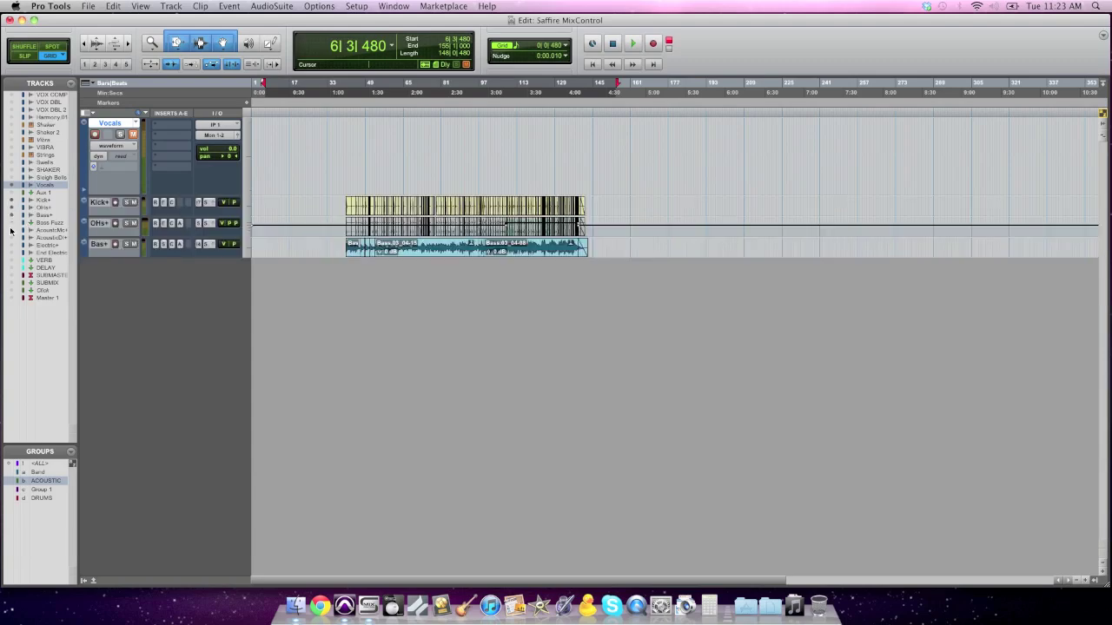
left_click(11, 238)
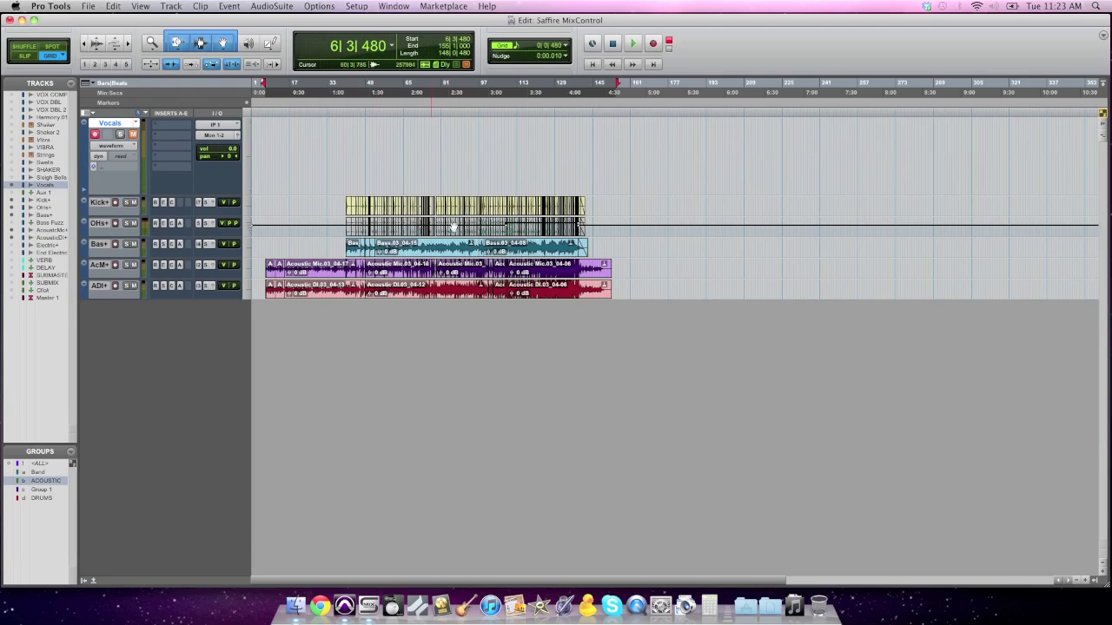
key("super+equal")
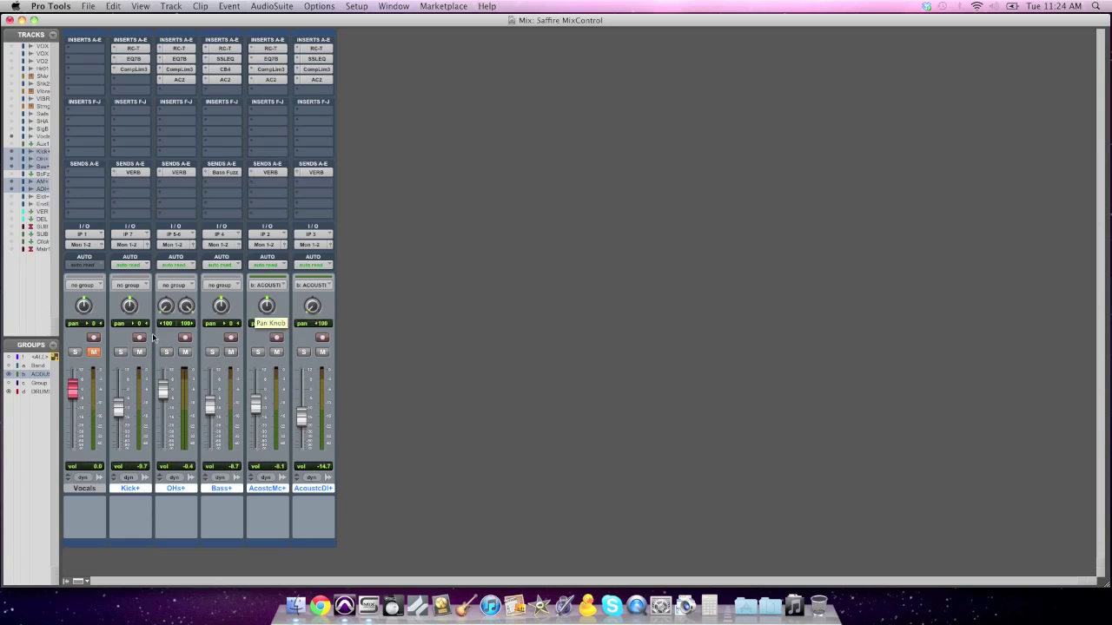
key("super+Tab")
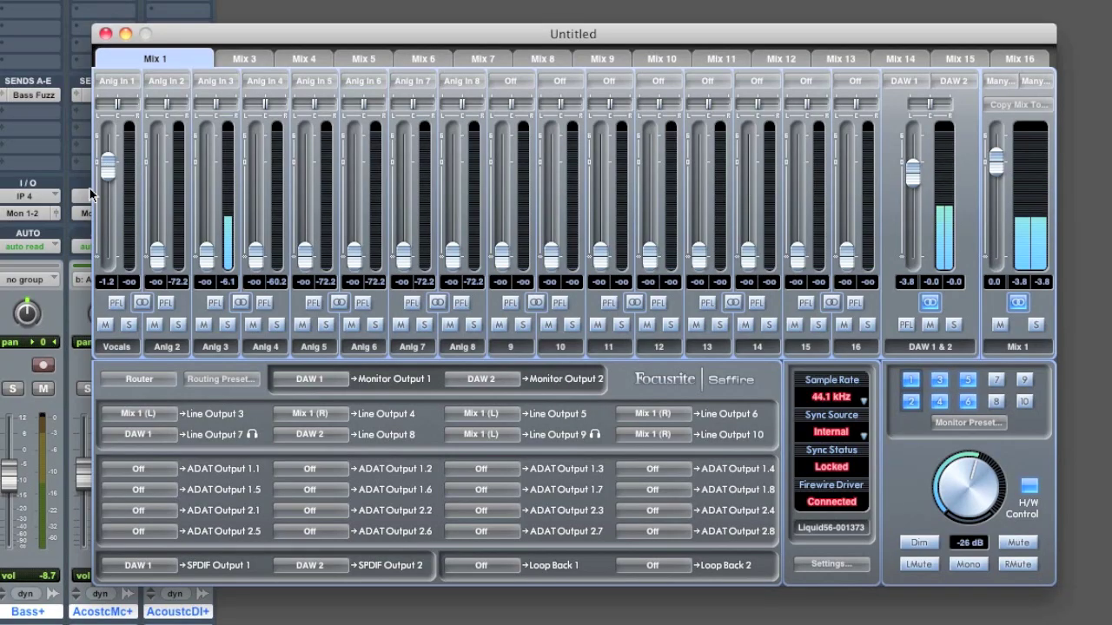
left_click_drag(107, 164, 108, 160)
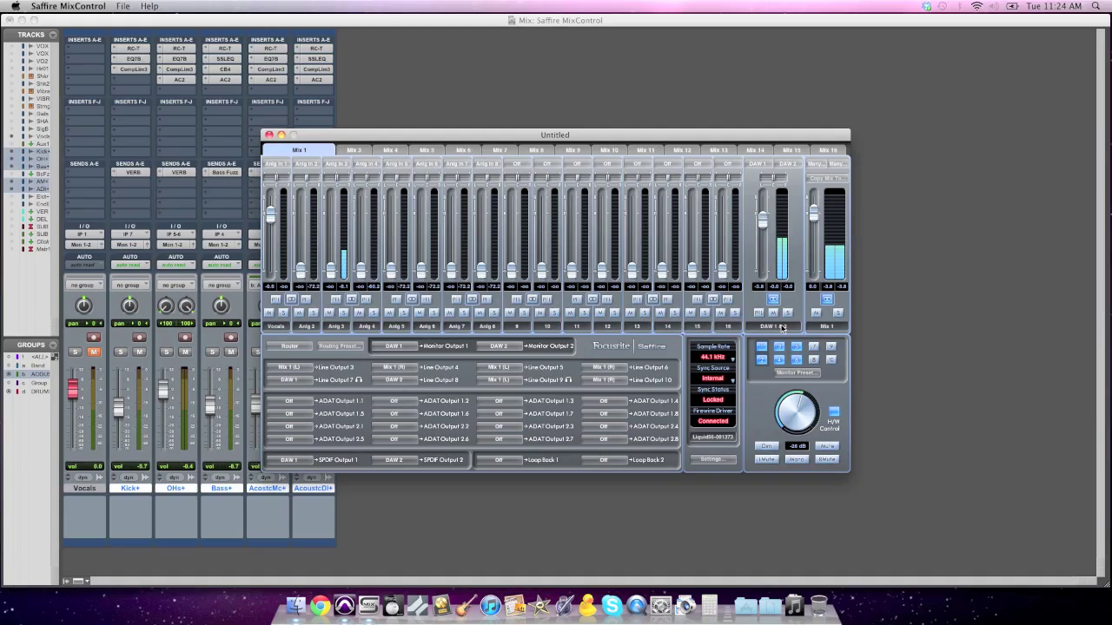
left_click(597, 622)
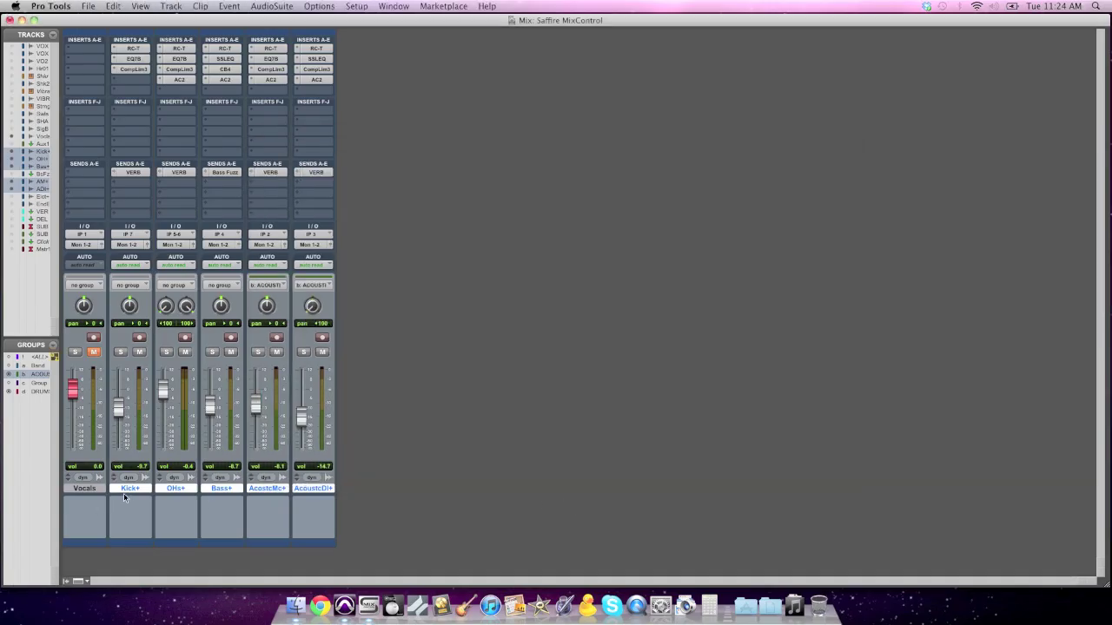
key("super+Tab")
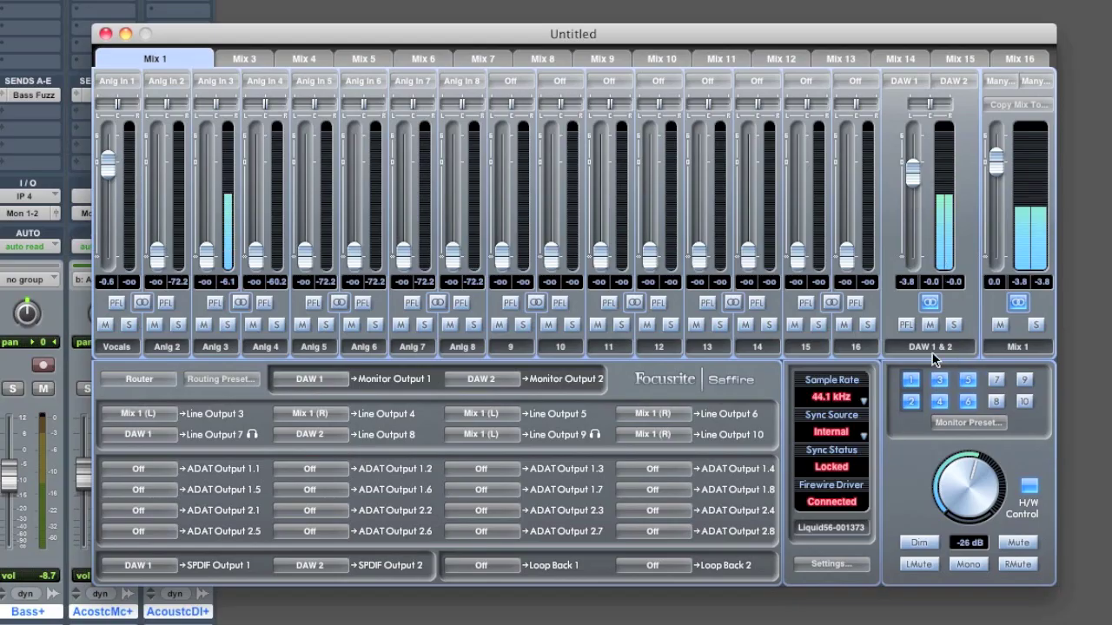
double_click(929, 346)
key("Return")
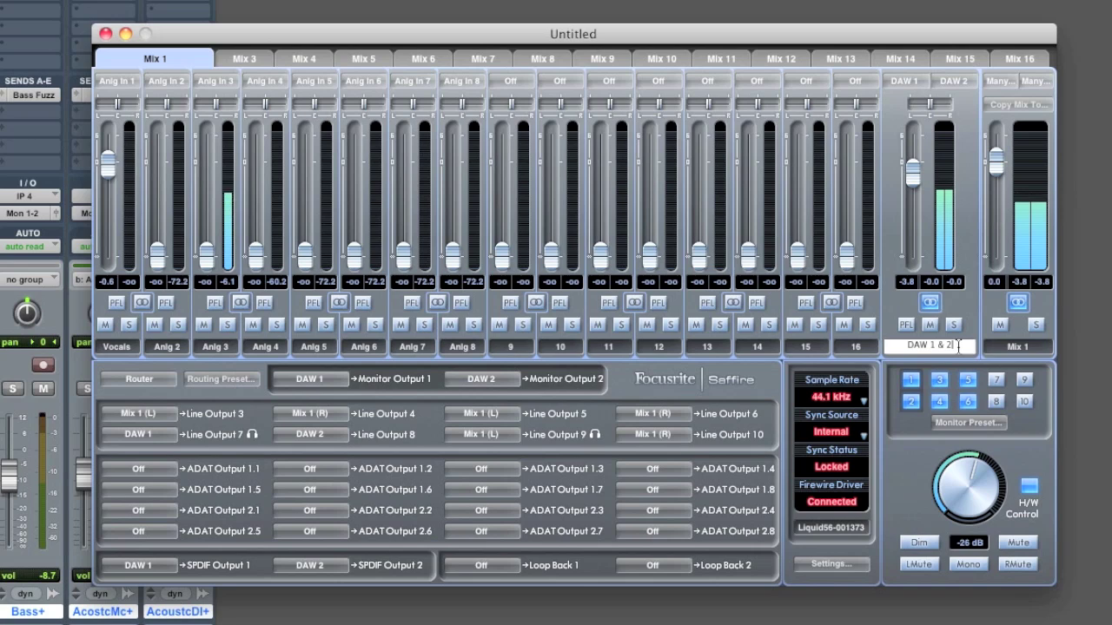
left_click(903, 80)
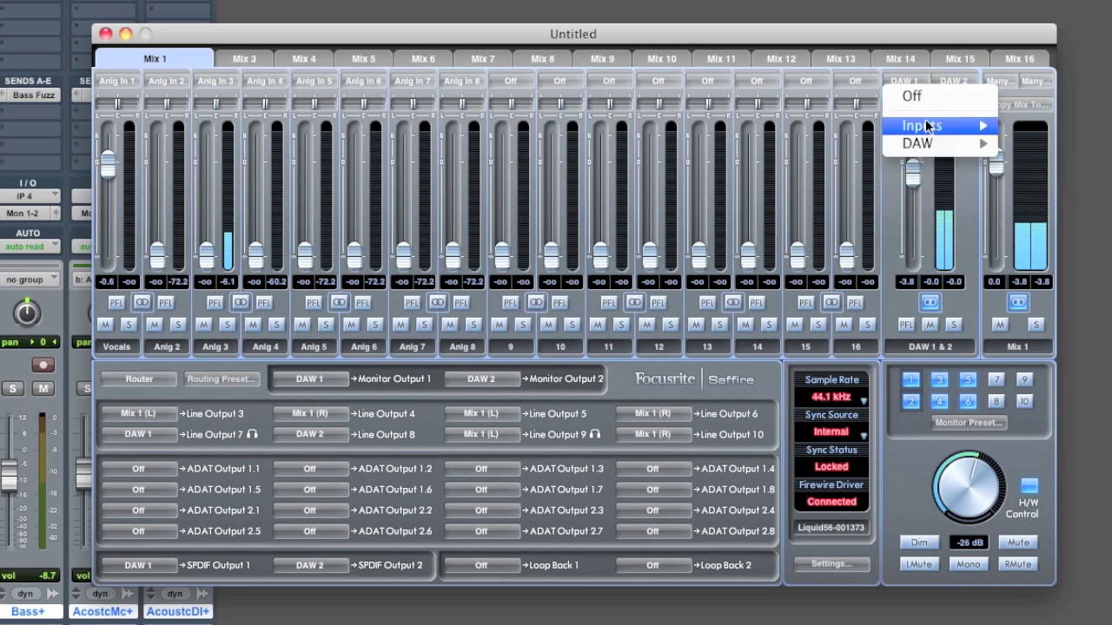
mouse_move(973, 126)
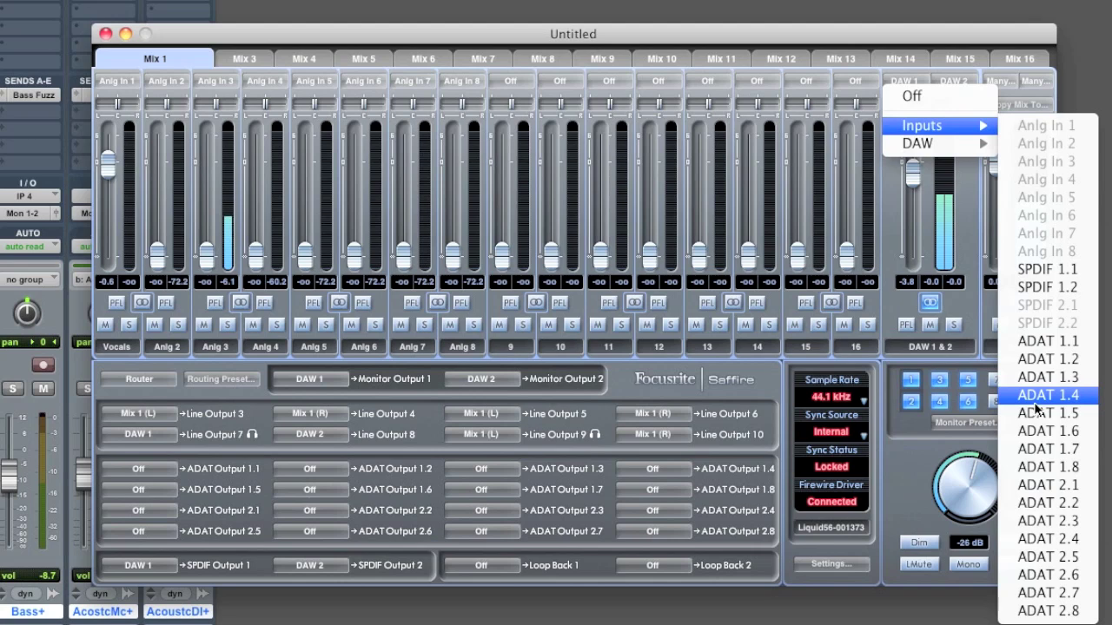
mouse_move(944, 150)
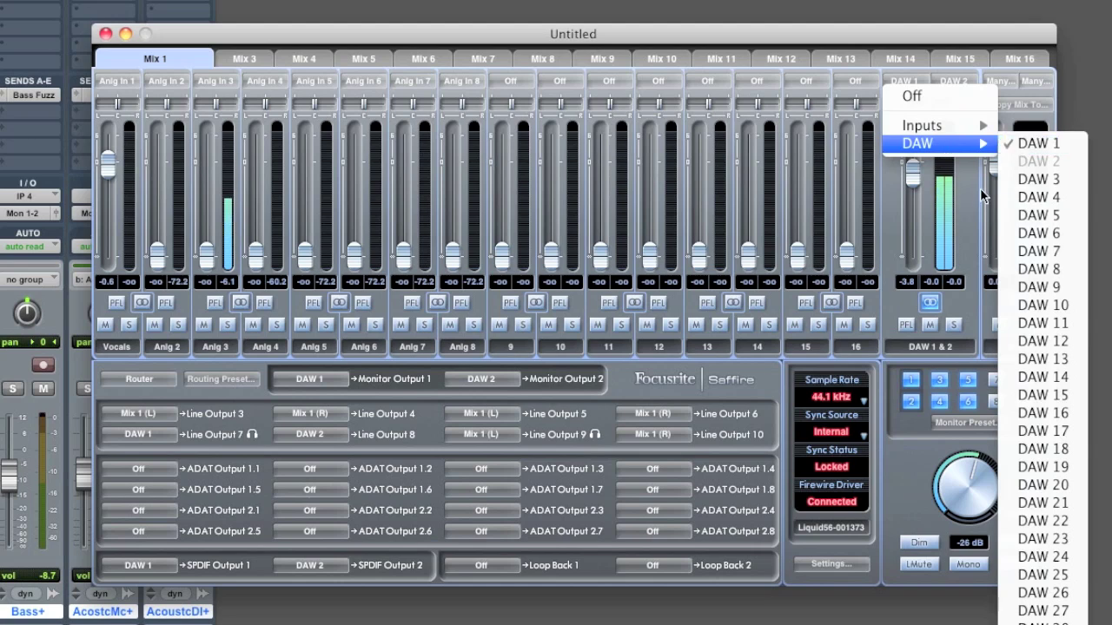
left_click(961, 166)
left_click(948, 80)
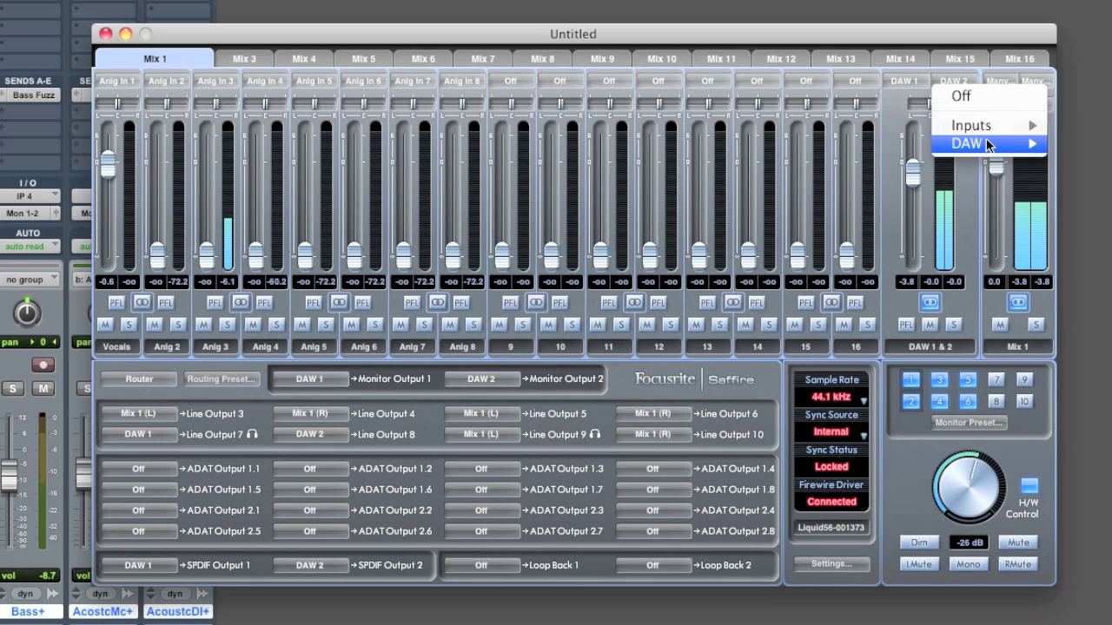
mouse_move(965, 143)
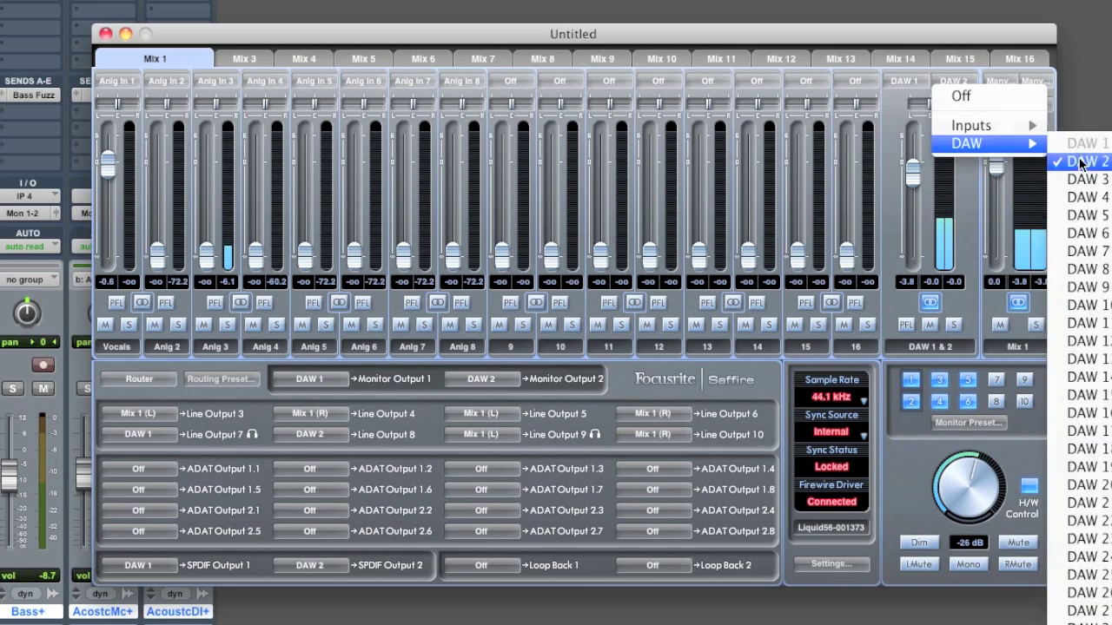
left_click(971, 180)
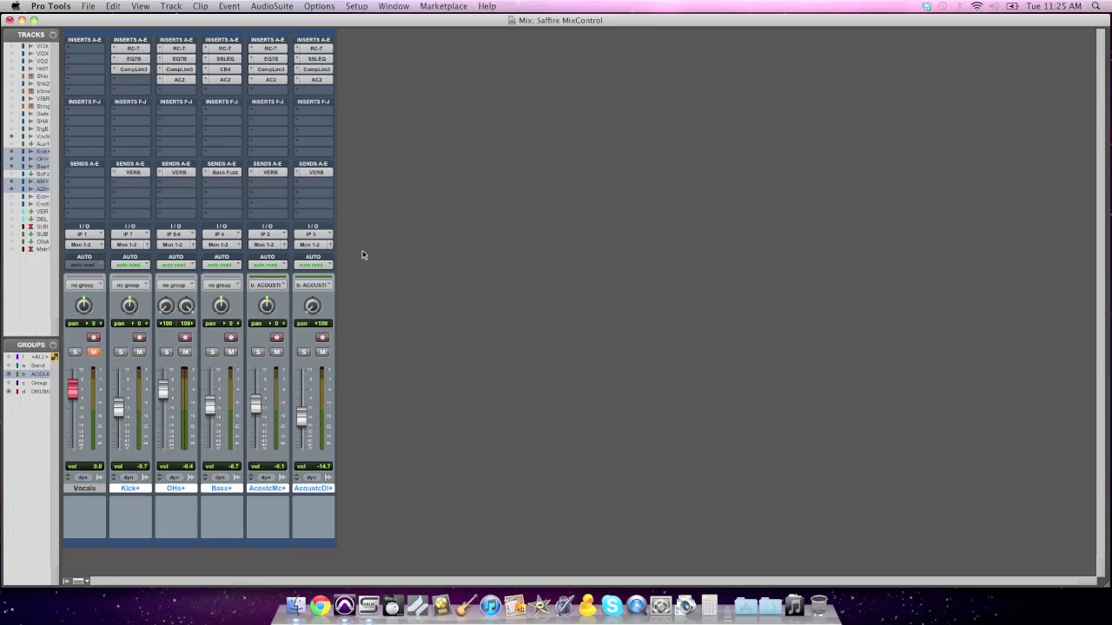
Switch between the Pro Tools mix window and Saffire MixControl, leaving MixControl in front
key("super+Tab")
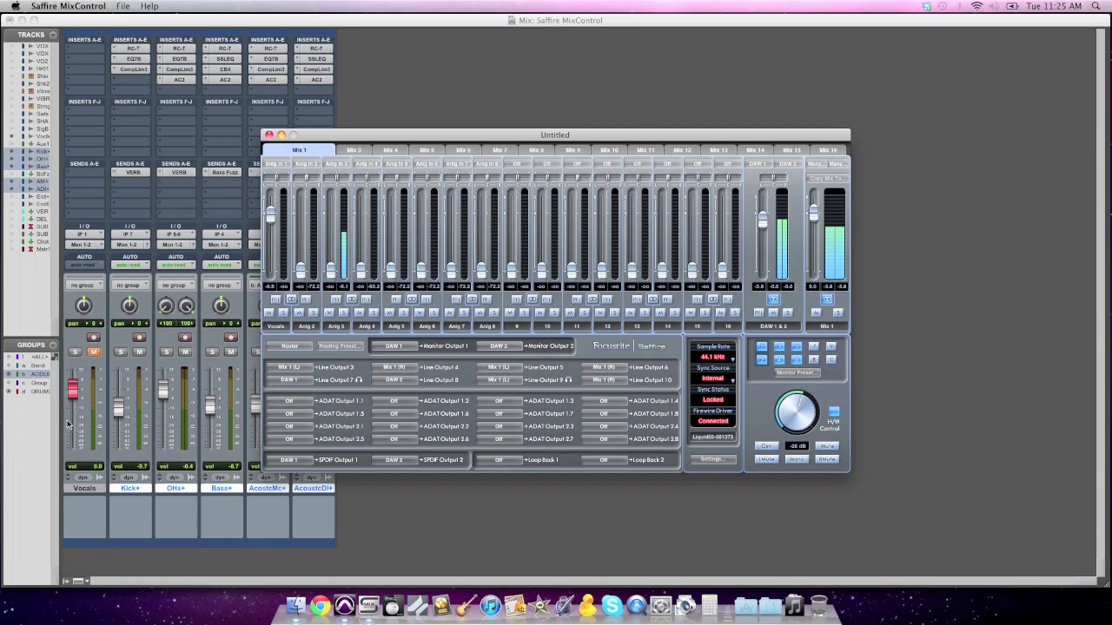
left_click(68, 424)
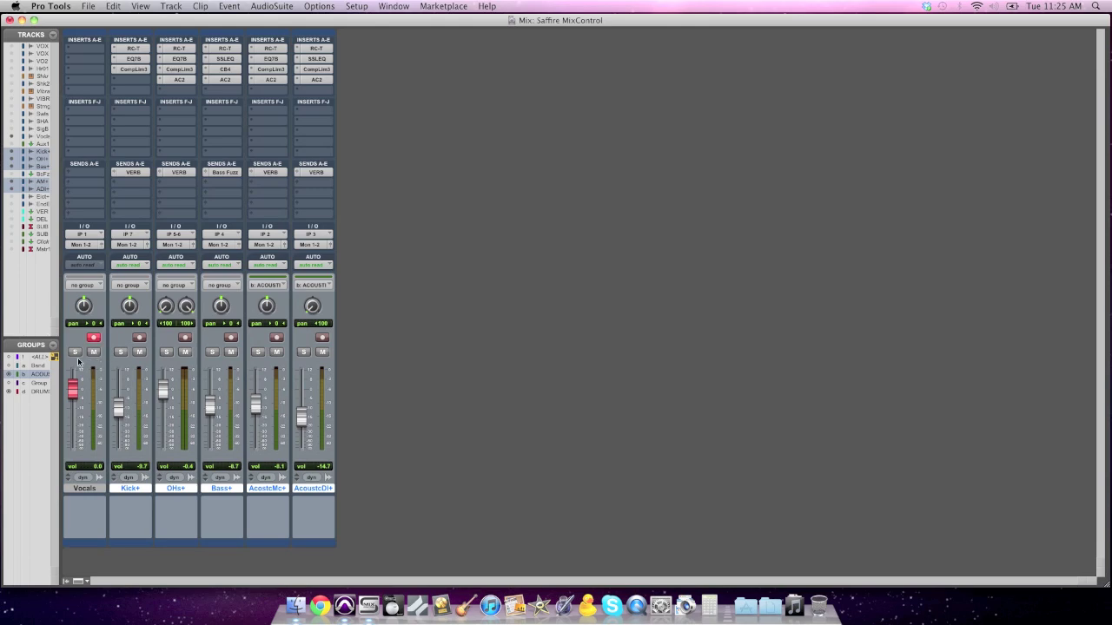
key("super+Tab")
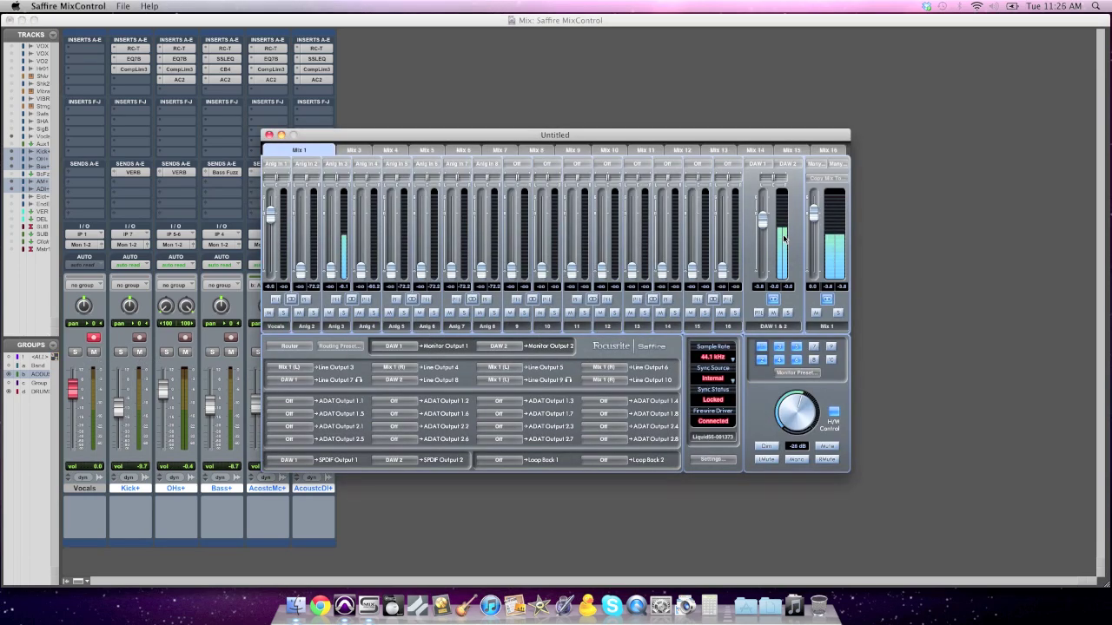
left_click(255, 418)
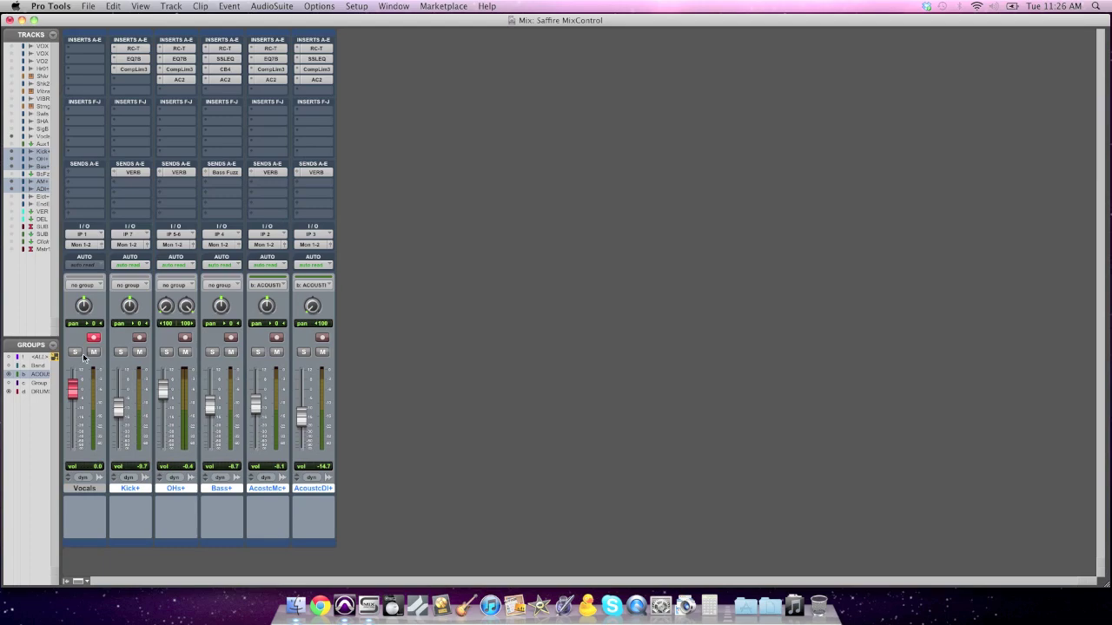
key("super+Tab")
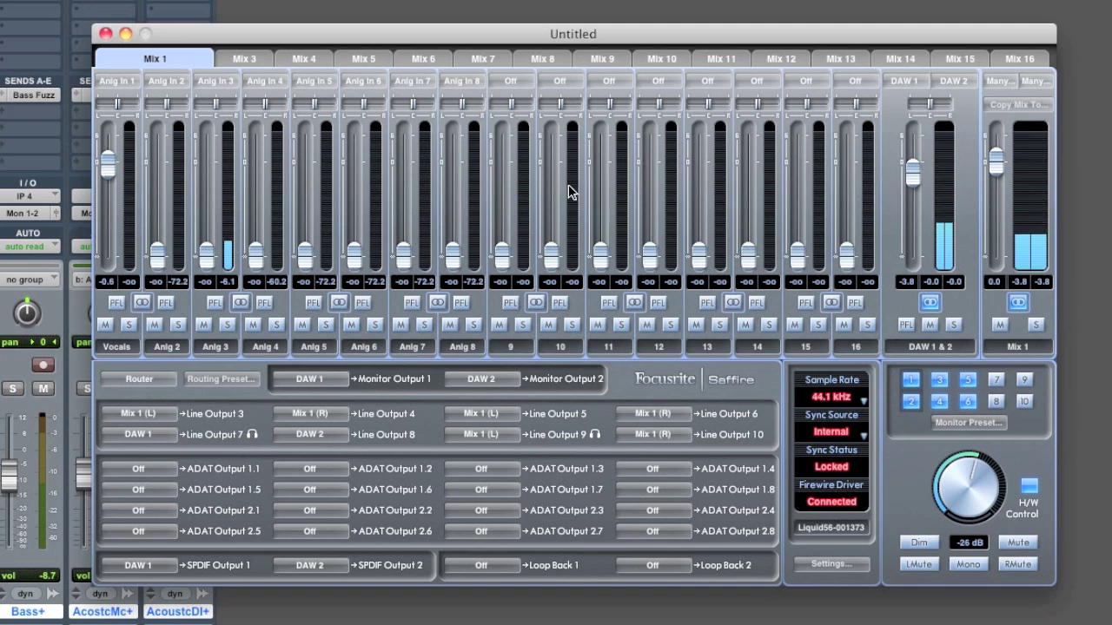
Lower the Vocals fader to -4.5 dB and DAW 1 to -7.2 dB in Mix 1
mouse_move(913, 177)
left_mouse_down()
mouse_move(913, 188)
mouse_move(914, 172)
left_mouse_up()
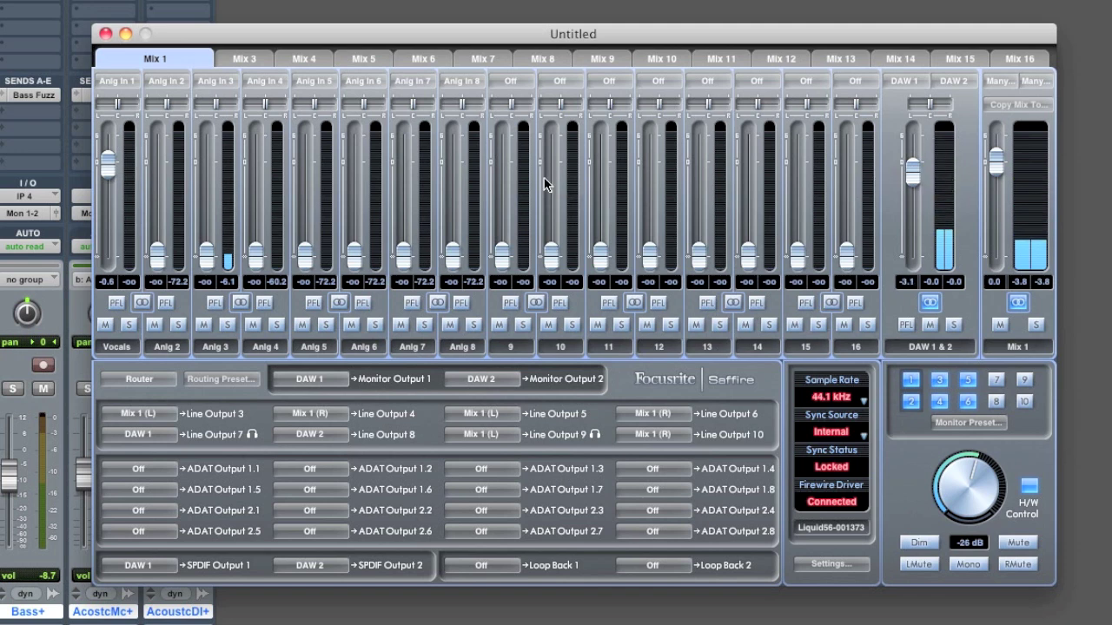
left_click_drag(107, 161, 108, 171)
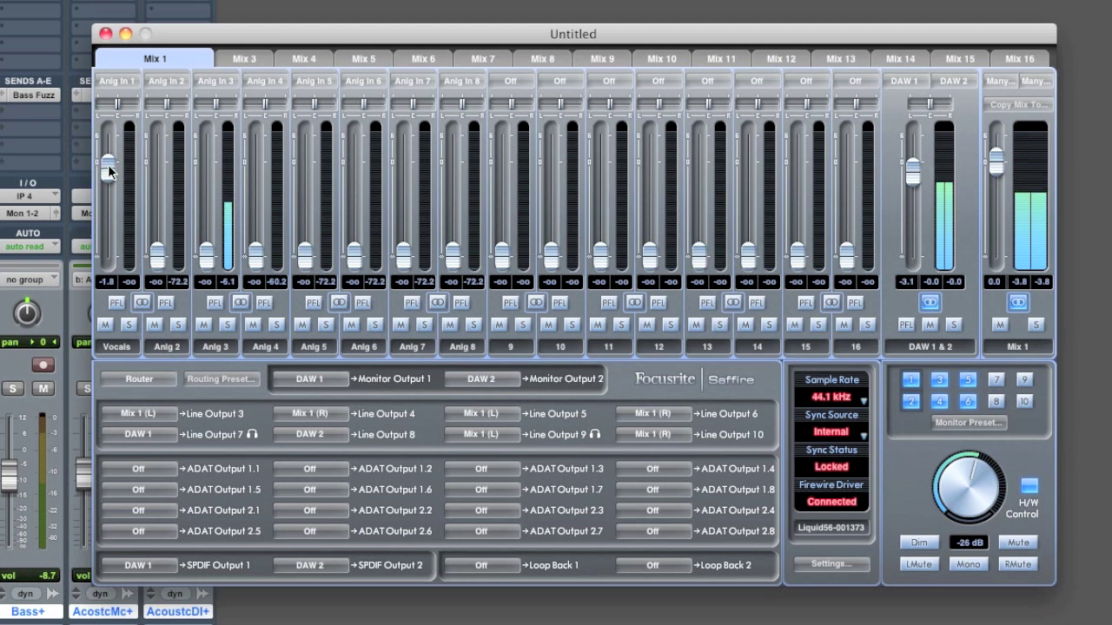
left_click_drag(109, 171, 108, 179)
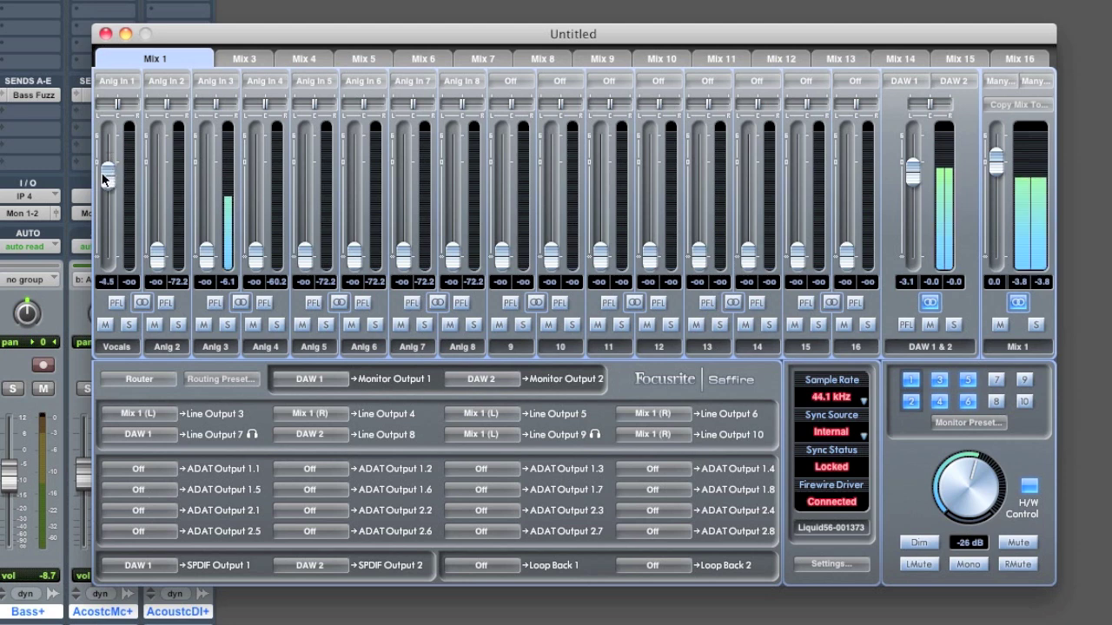
left_click_drag(912, 169, 912, 182)
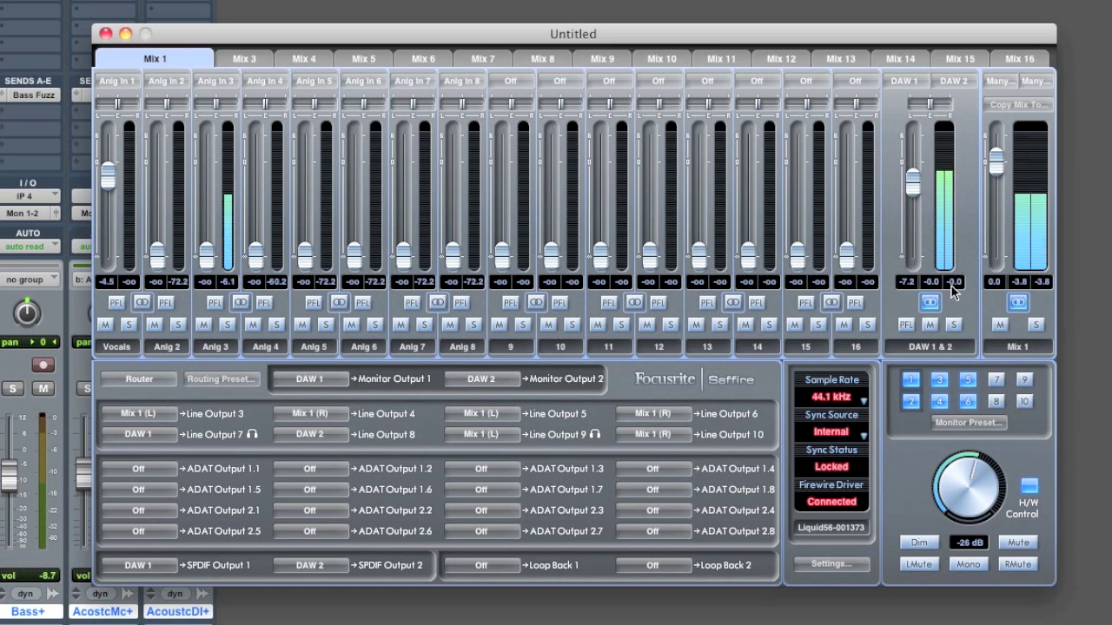
left_click(1018, 303)
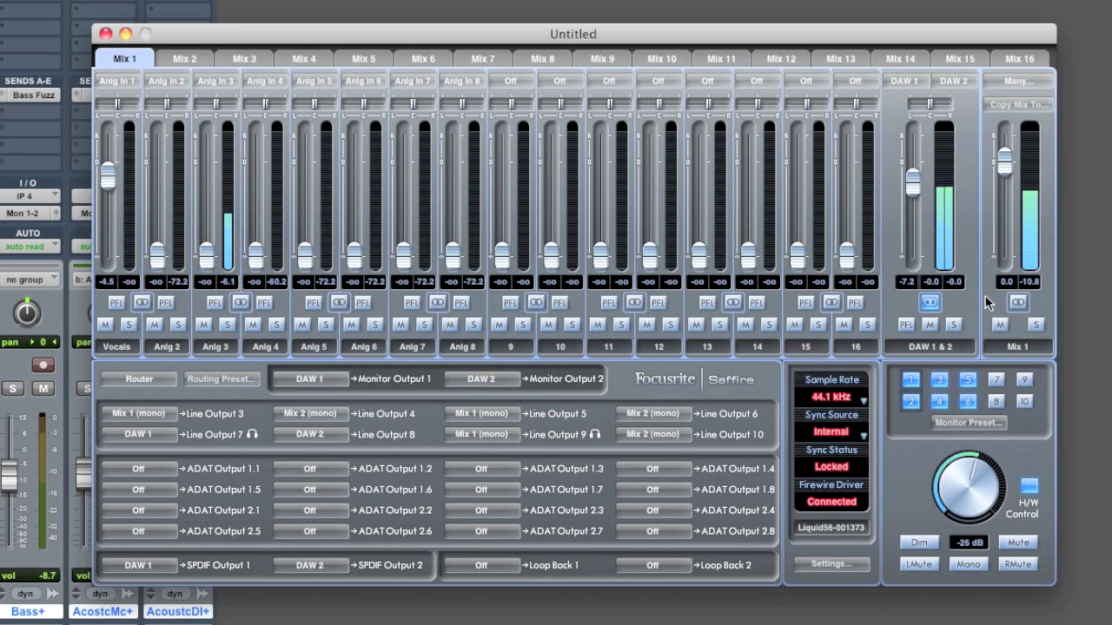
left_click(1017, 302)
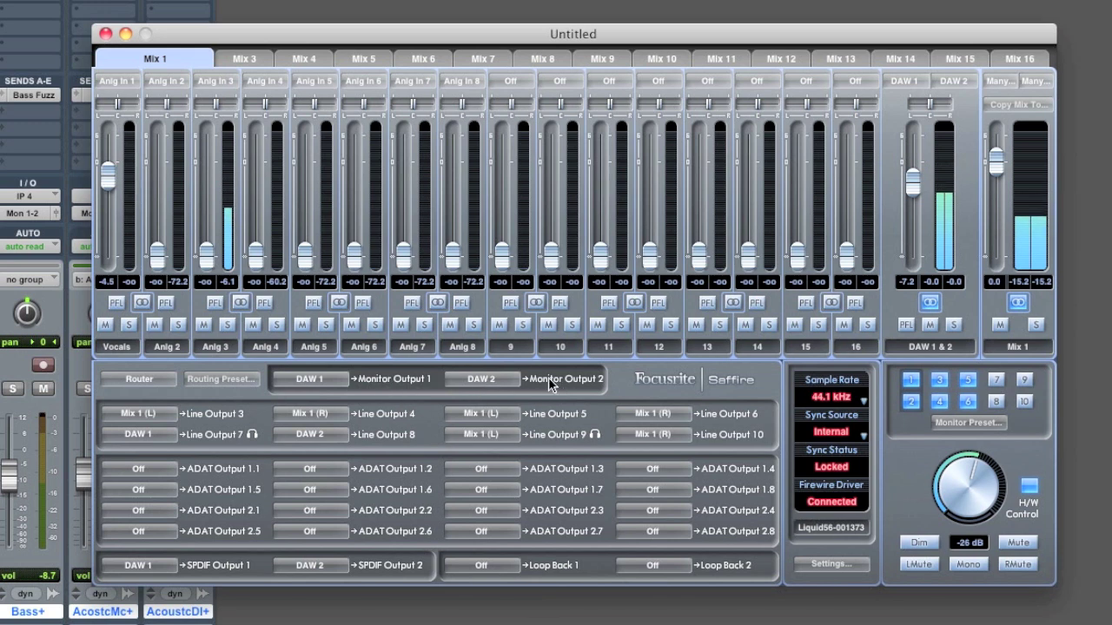
left_click(338, 382)
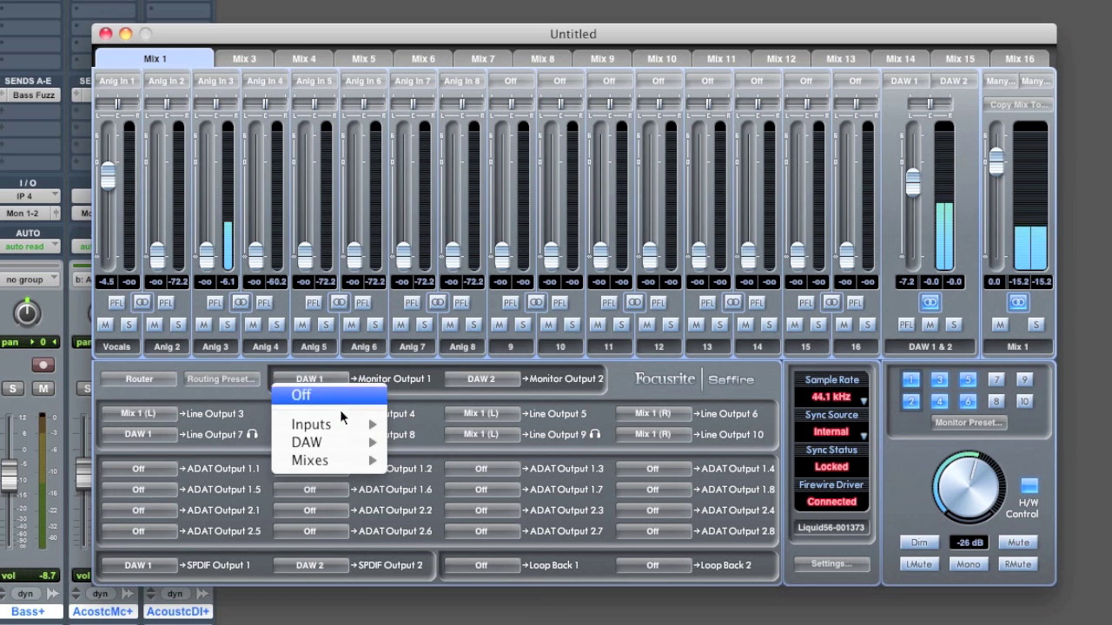
mouse_move(347, 435)
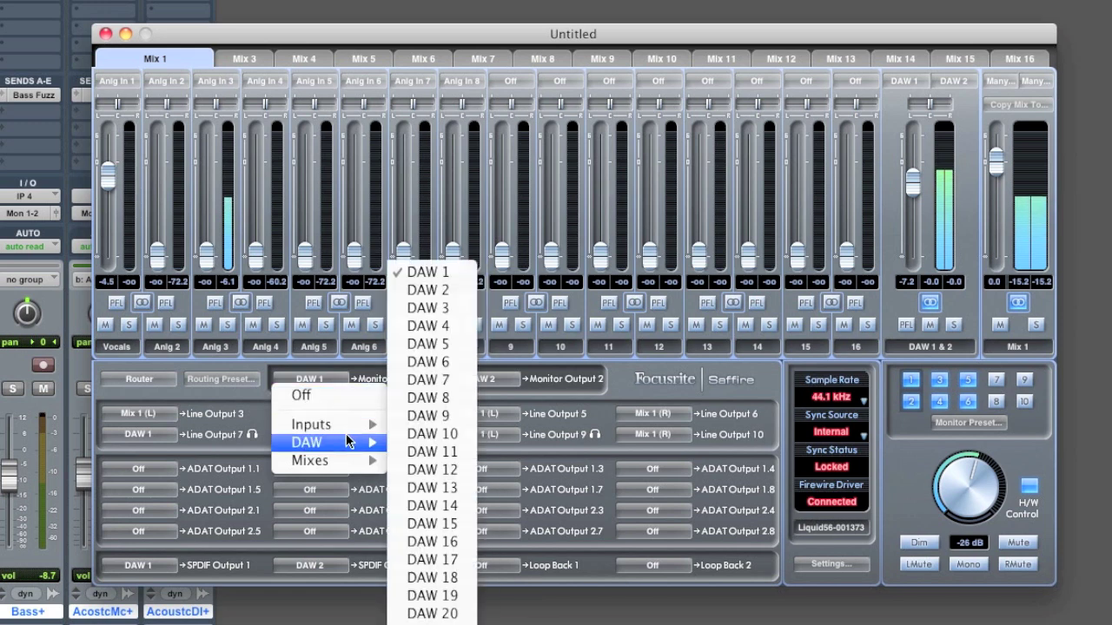
left_click(438, 271)
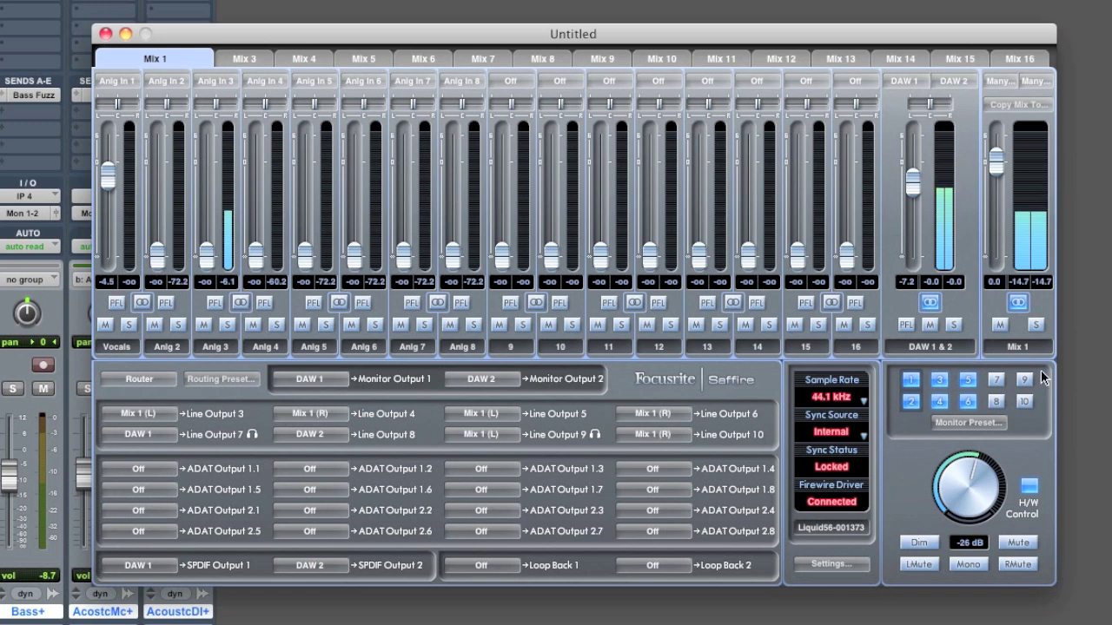
Rename Mix 1 to 'Vocal Mix' and slightly nudge the Vocals level
left_click(1027, 347)
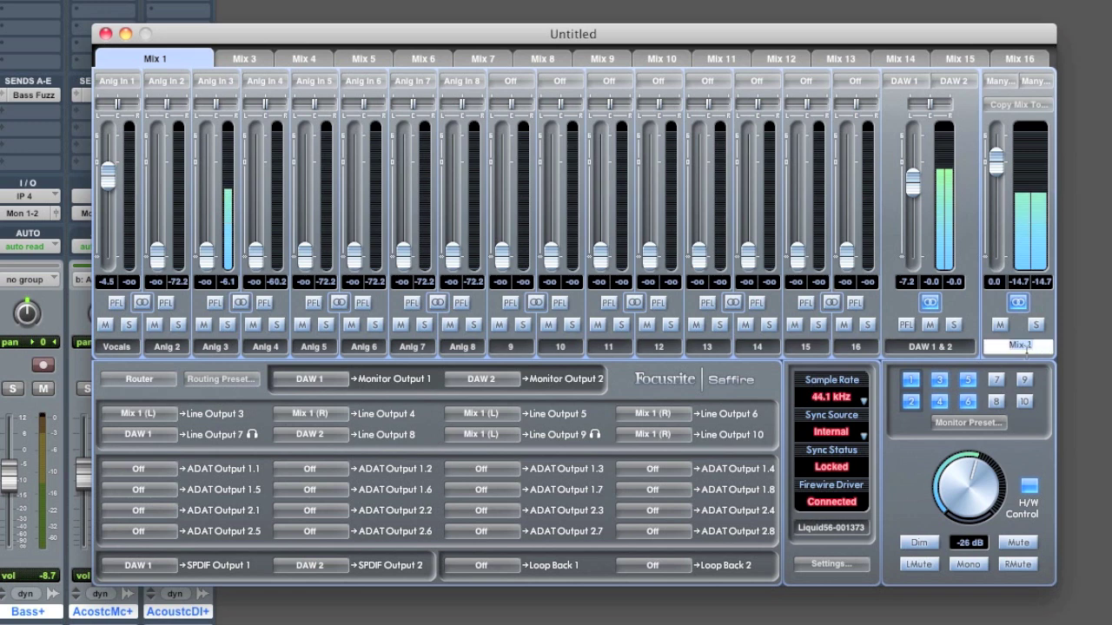
type("Vocal Mix")
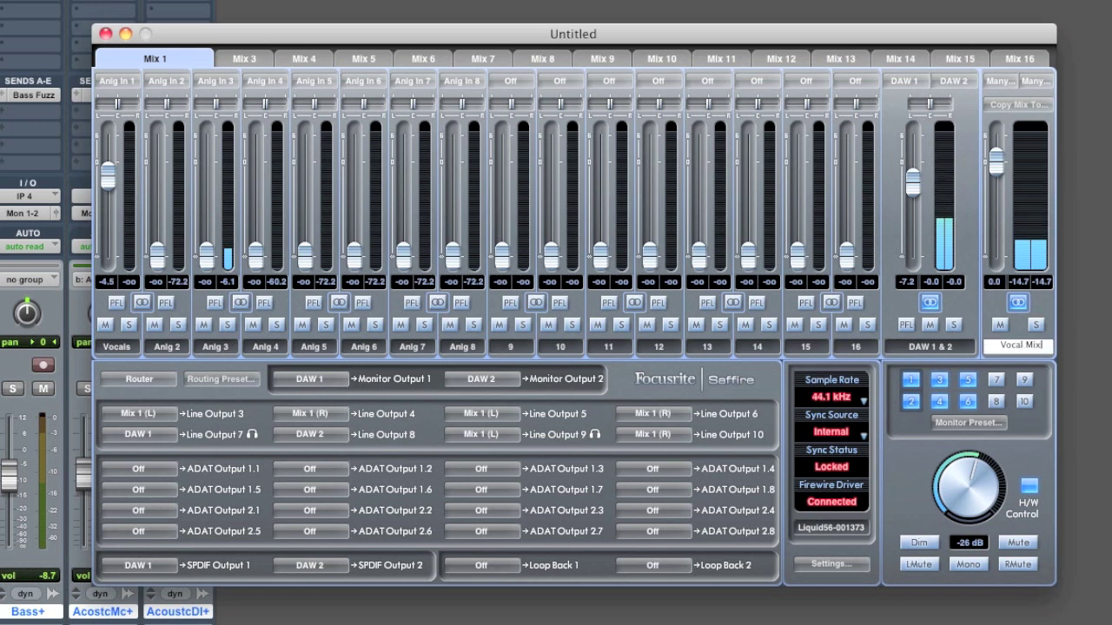
key("Return")
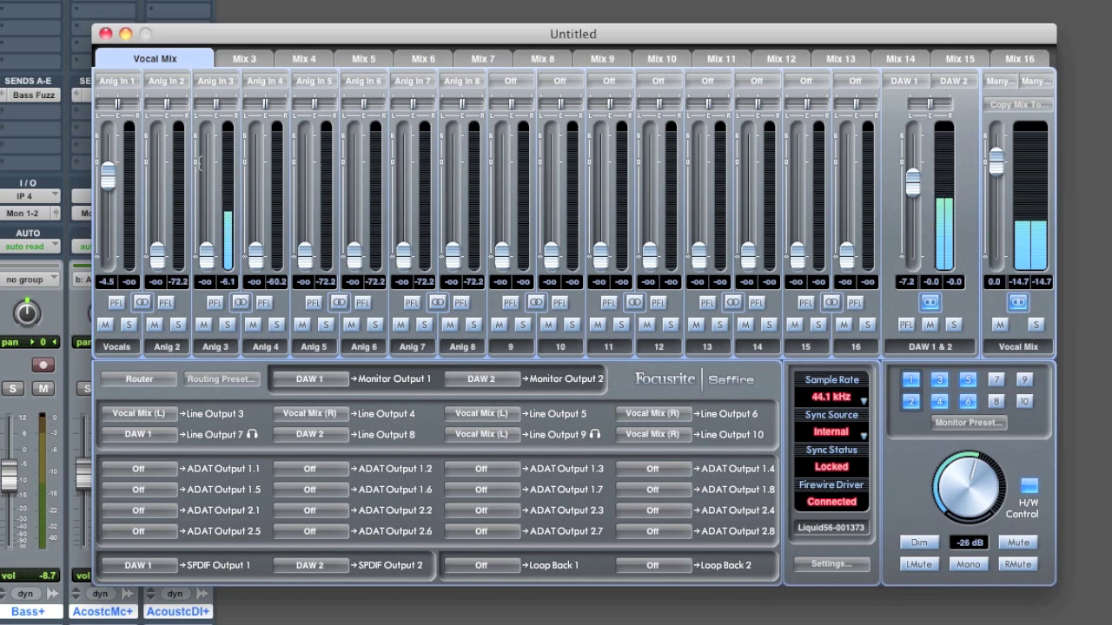
left_click_drag(107, 163, 108, 175)
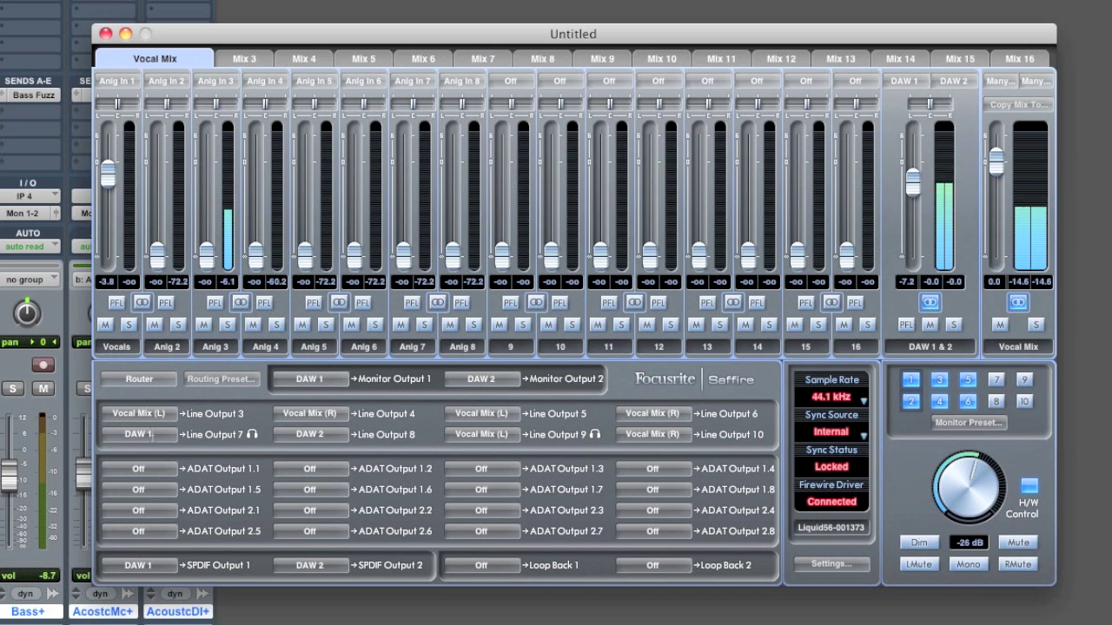
Feed Line Outputs 7/8 from Vocal Mix (L)/(R), then trim DAW 1 to -5.8 and Vocals to -4.1 dB
left_click(152, 434)
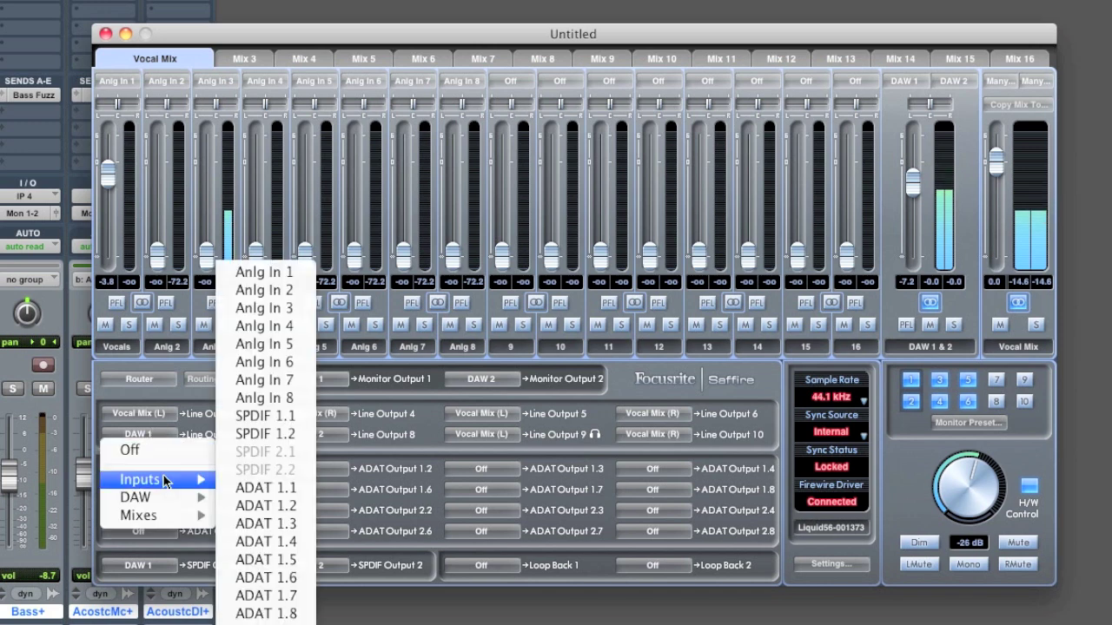
mouse_move(162, 476)
mouse_move(181, 497)
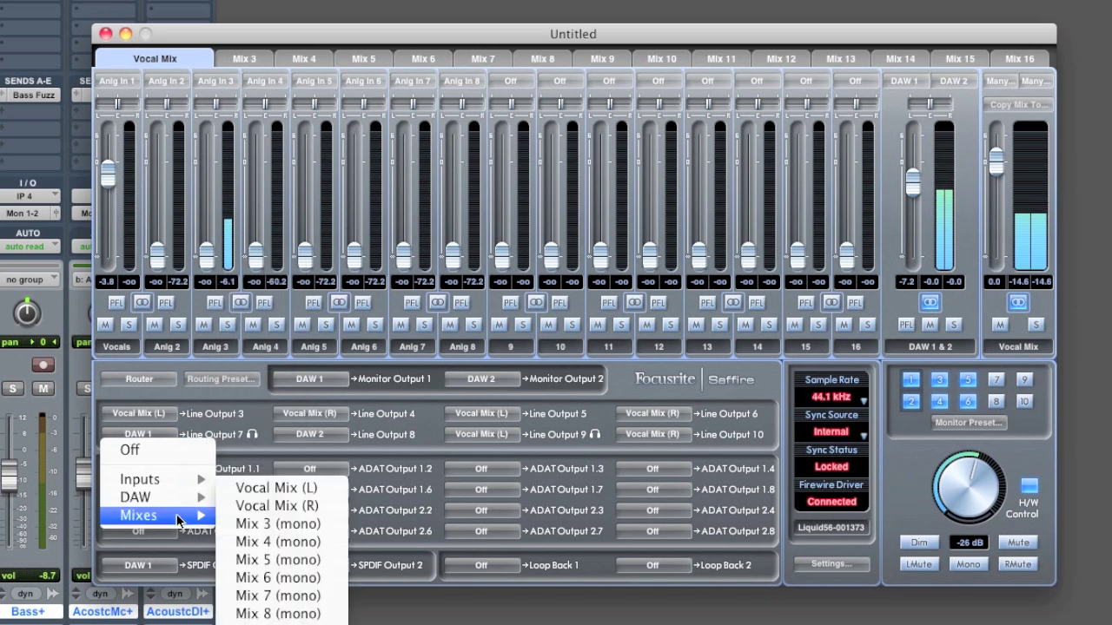
left_click(276, 488)
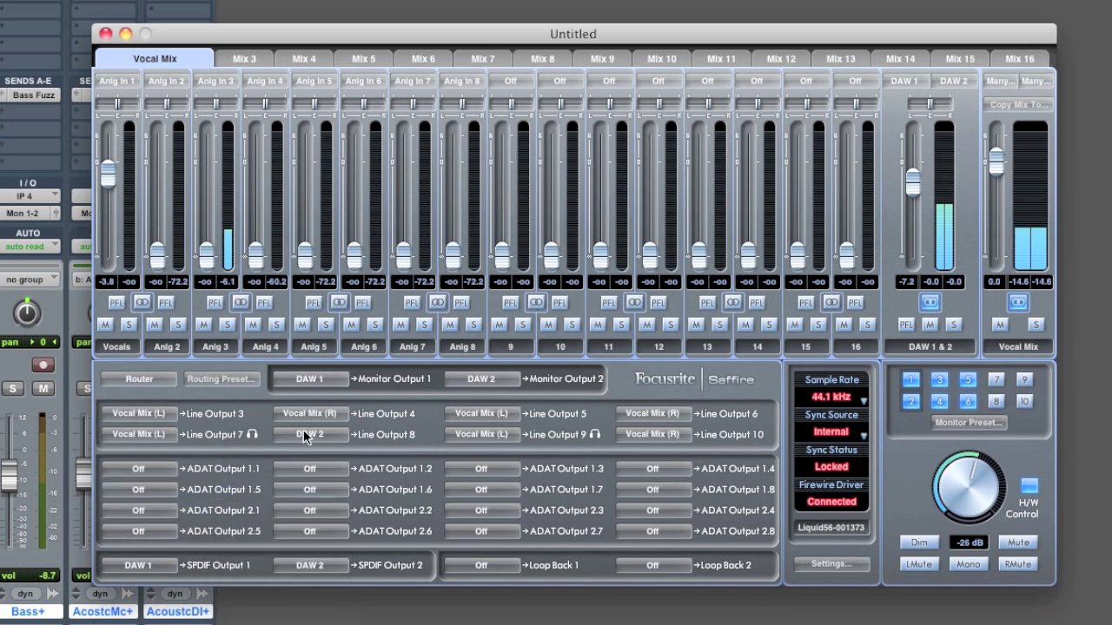
left_click(295, 469)
mouse_move(372, 516)
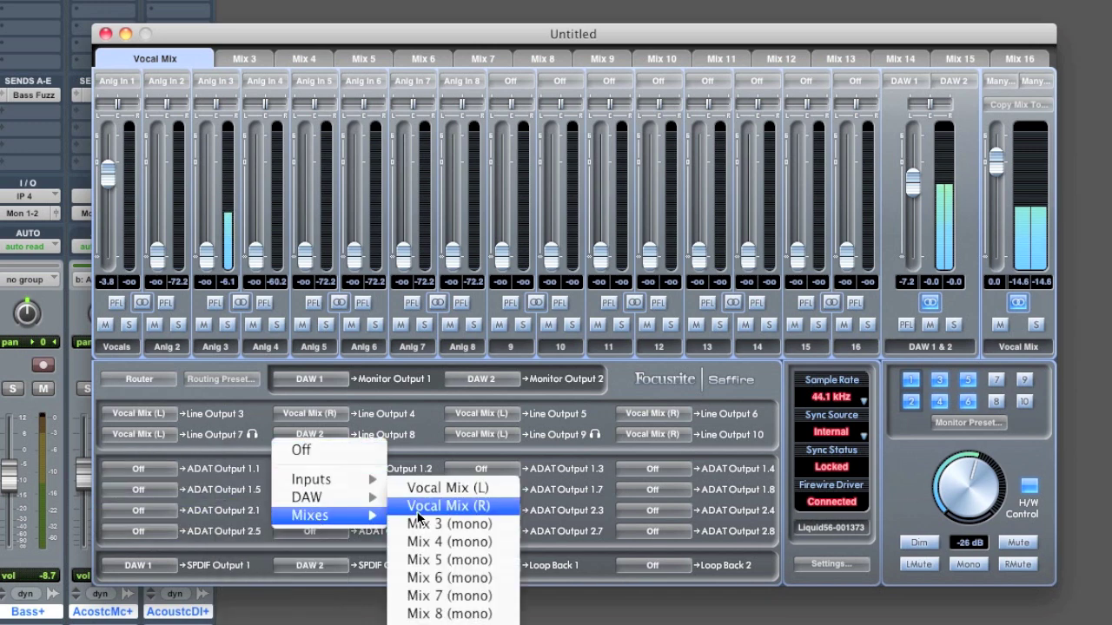
left_click(419, 506)
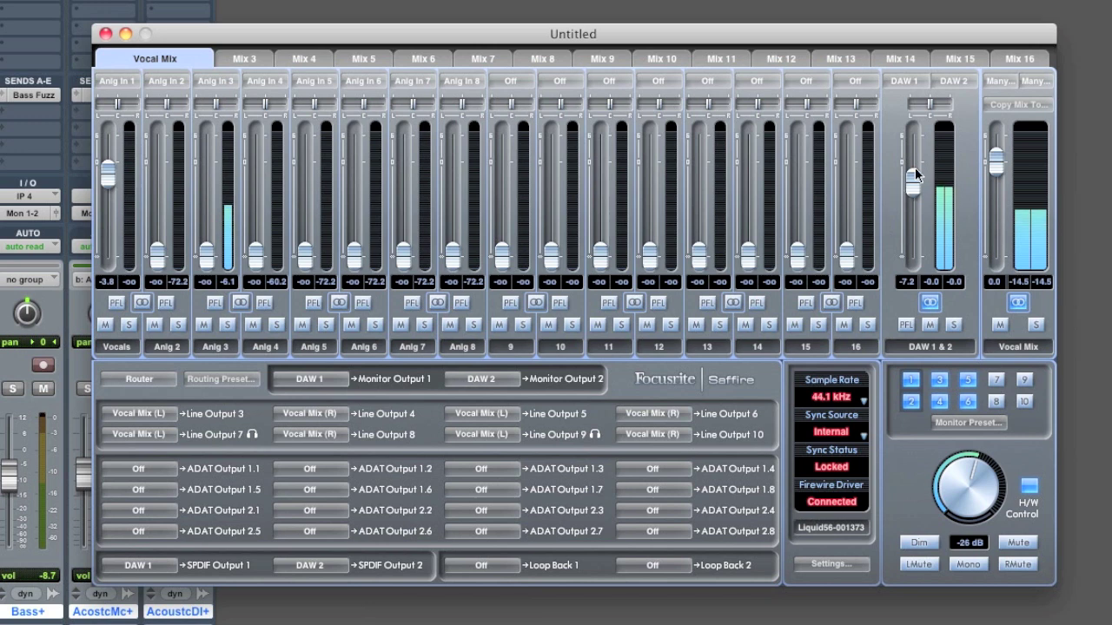
mouse_move(911, 180)
left_mouse_down()
mouse_move(912, 193)
mouse_move(912, 176)
left_mouse_up()
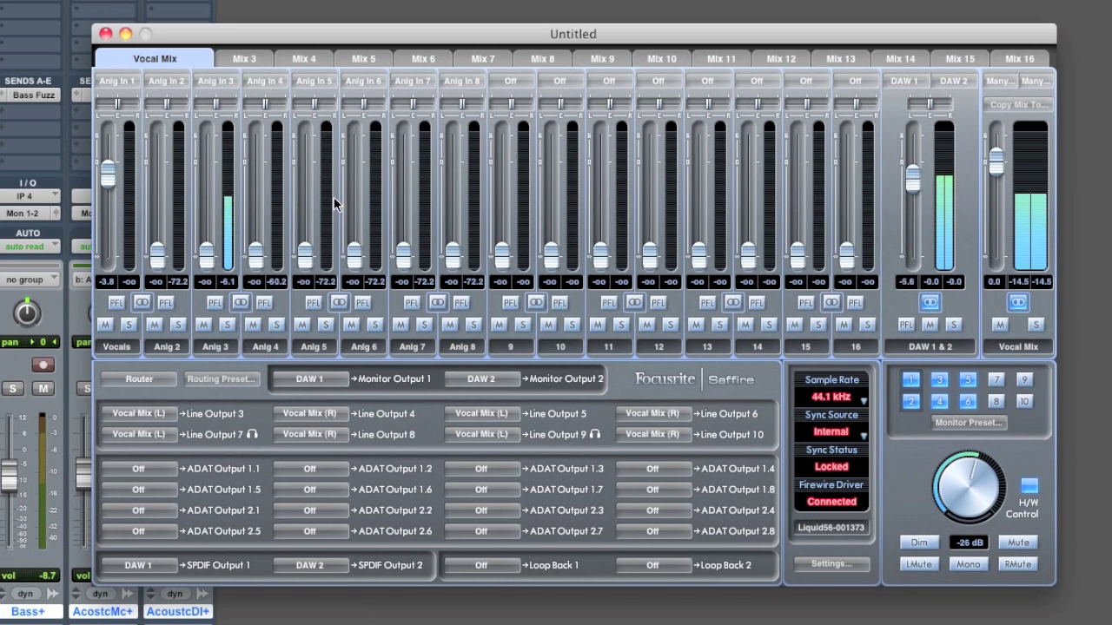
left_click_drag(111, 176, 110, 179)
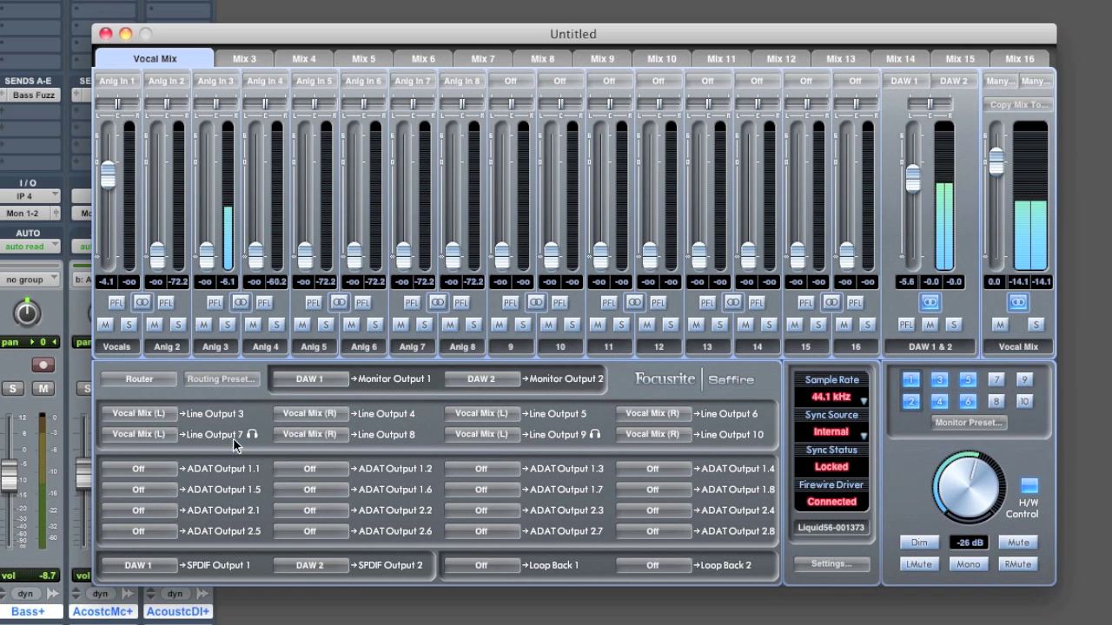
Select the Mix 3 tab and link its output channel as a stereo pair
left_click(244, 60)
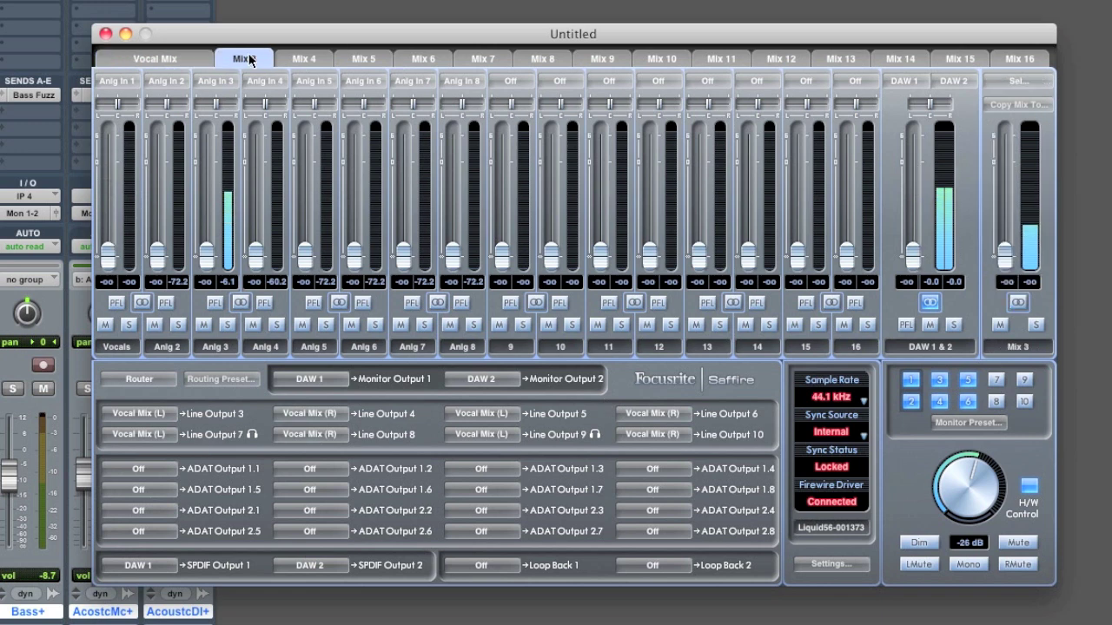
left_click(304, 59)
left_click(362, 59)
left_click(423, 59)
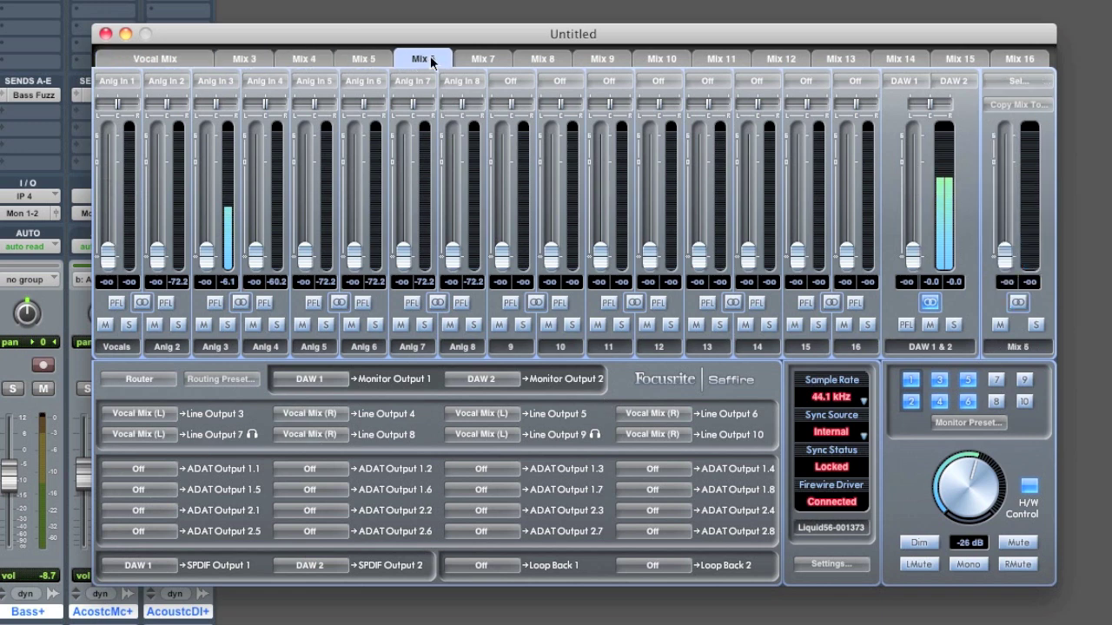
left_click(483, 59)
left_click(542, 59)
left_click(597, 59)
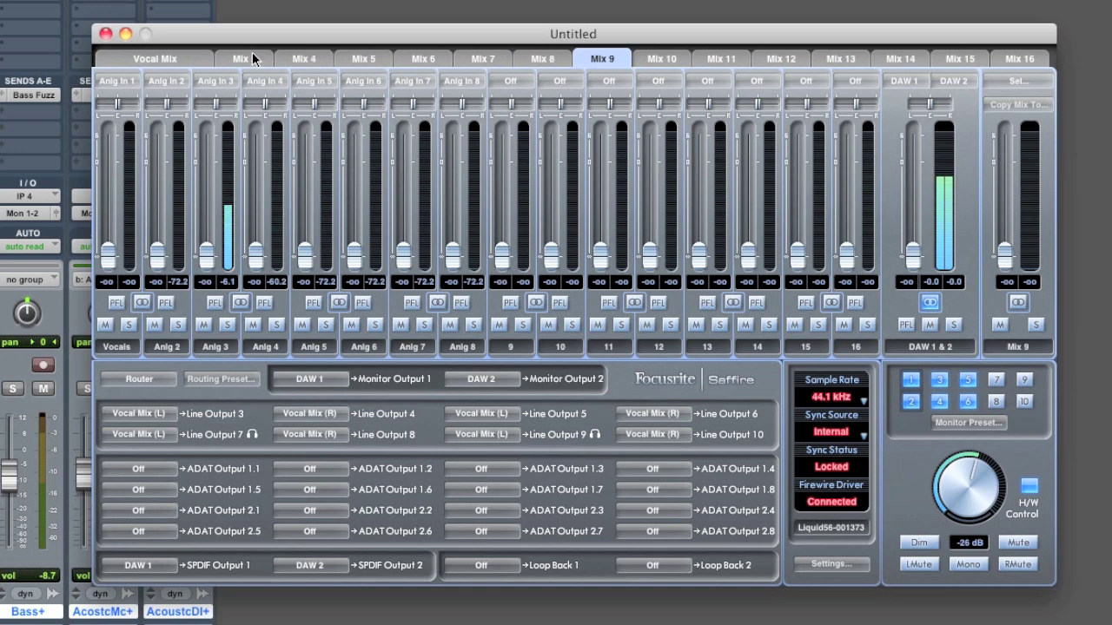
left_click(253, 59)
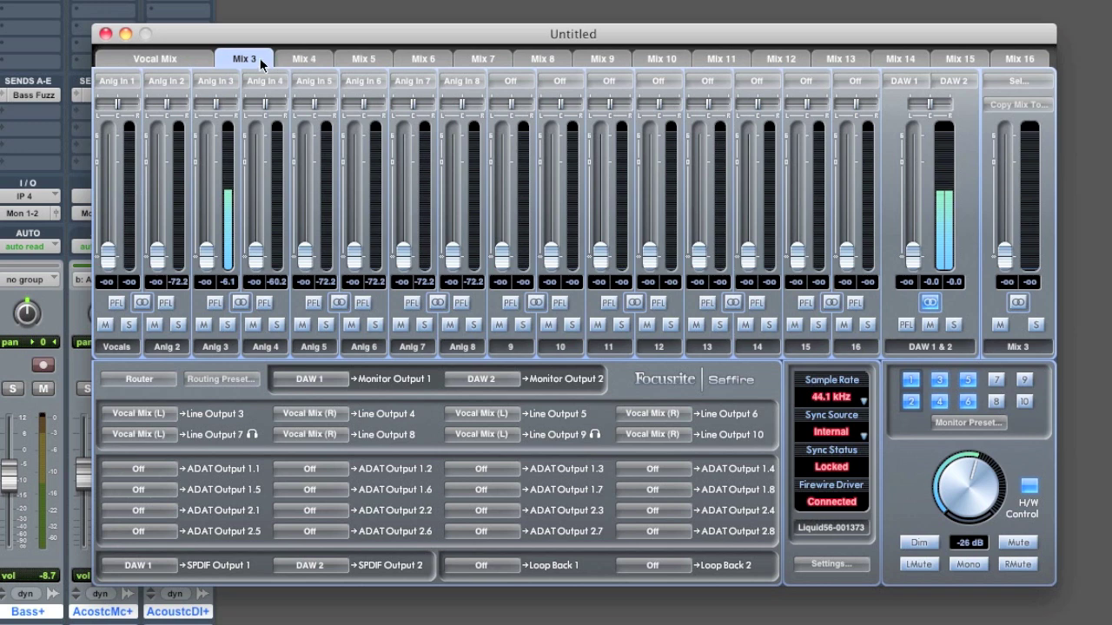
left_click(1020, 304)
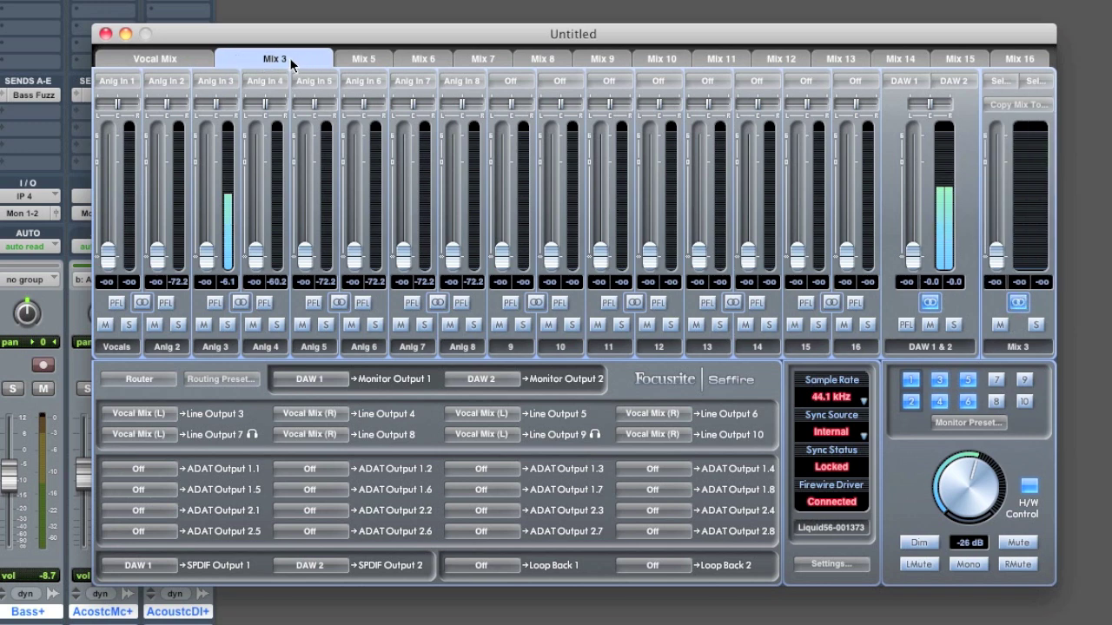
Rename Mix 3 to 'Drums Mix'
left_click(1011, 347)
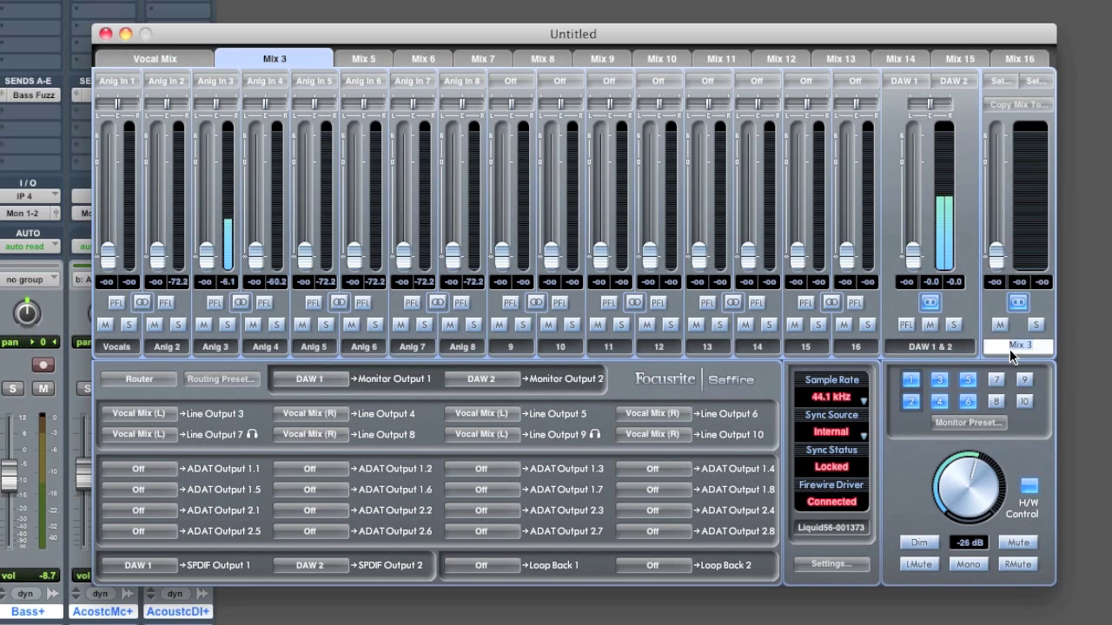
key("BackSpace")
type("Drums Mix")
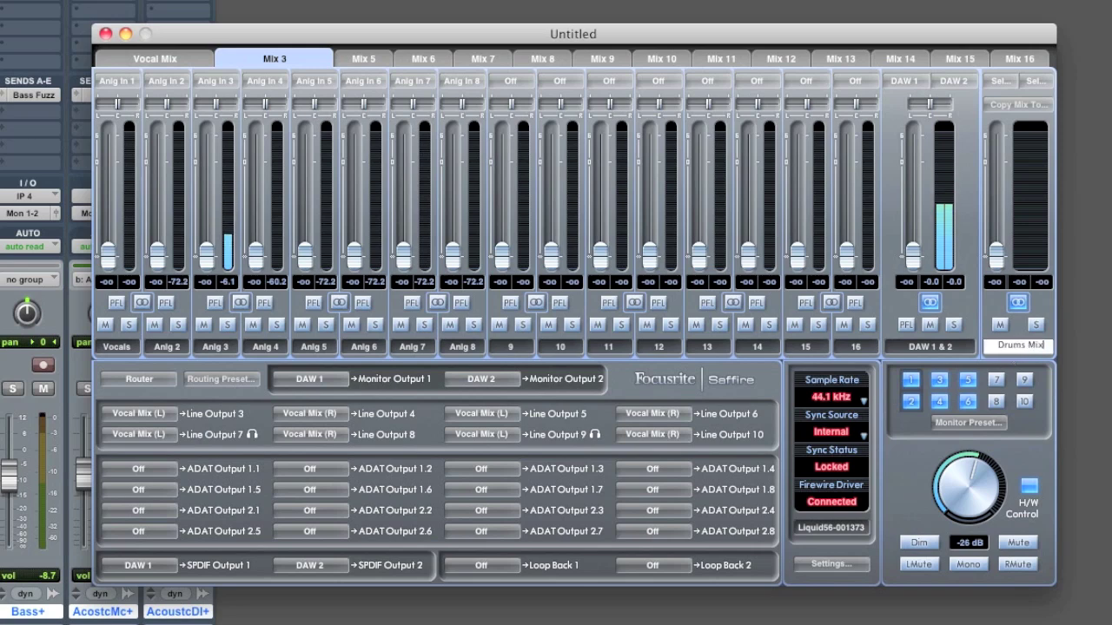
key("Return")
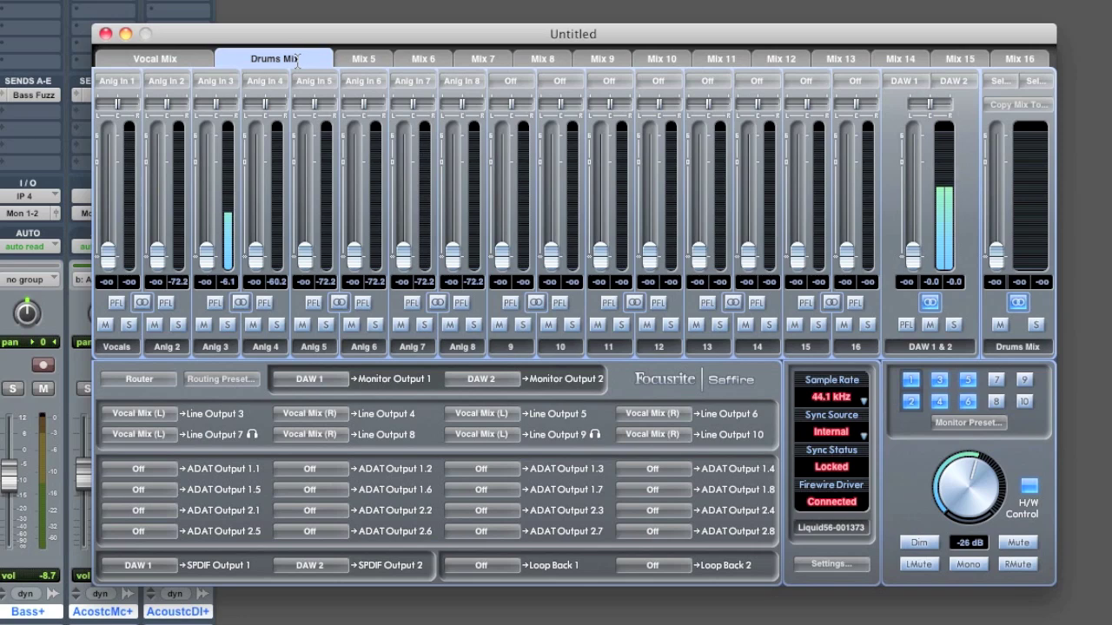
In the Drums Mix, raise channels 9–12 to -17.4, about -9, -24.3 and -24.3 dB
left_click(155, 58)
left_click(263, 59)
left_click_drag(504, 257, 502, 199)
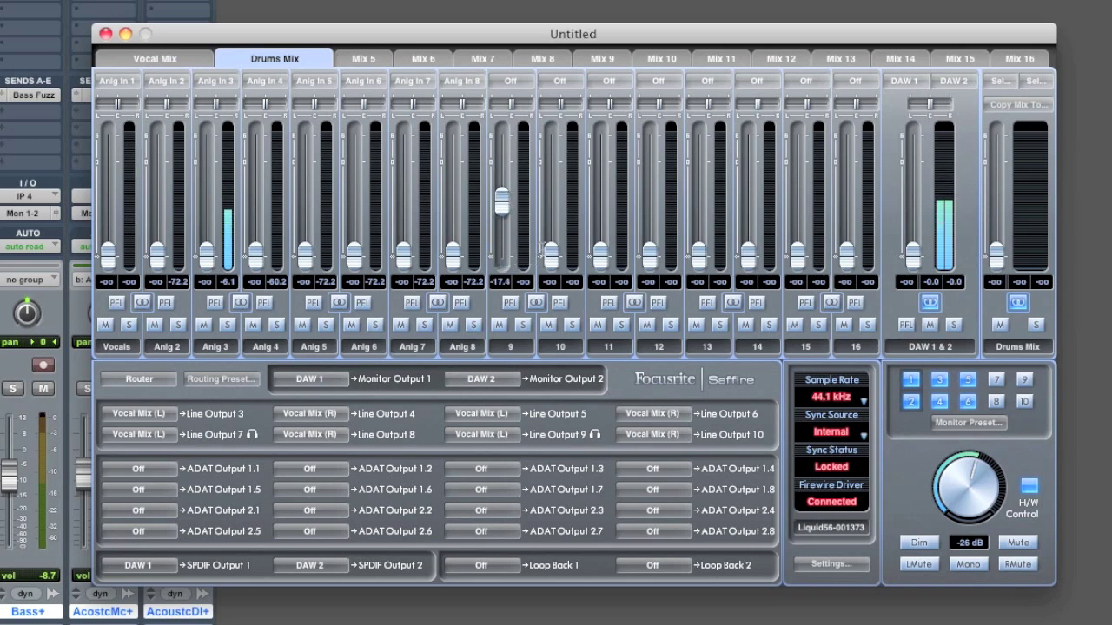
left_click_drag(555, 258, 554, 186)
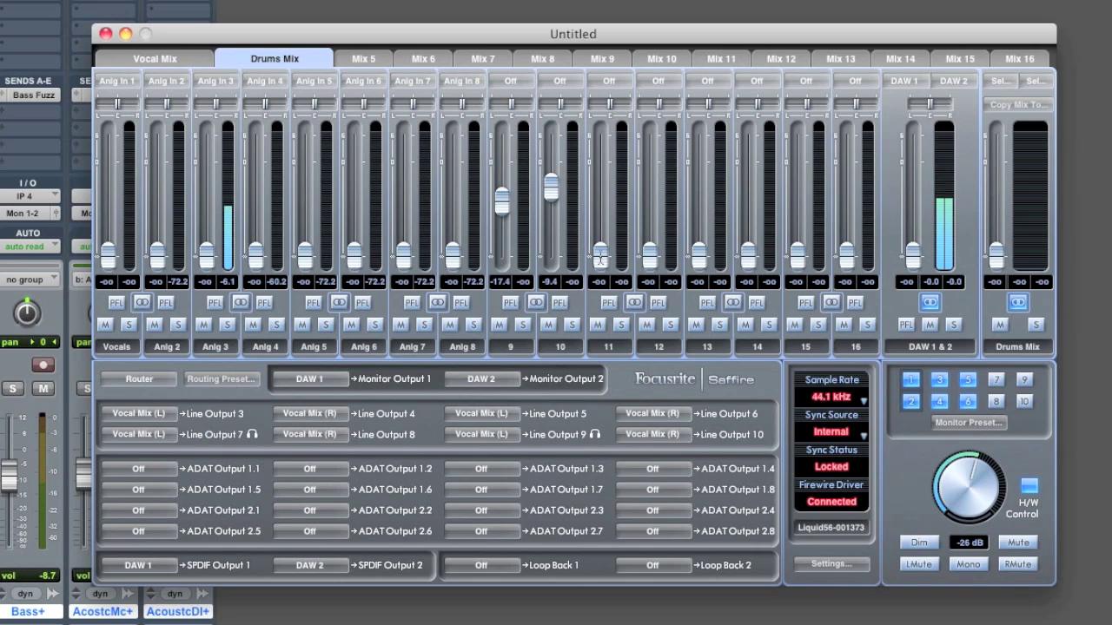
left_click_drag(600, 258, 599, 211)
left_click_drag(650, 258, 649, 211)
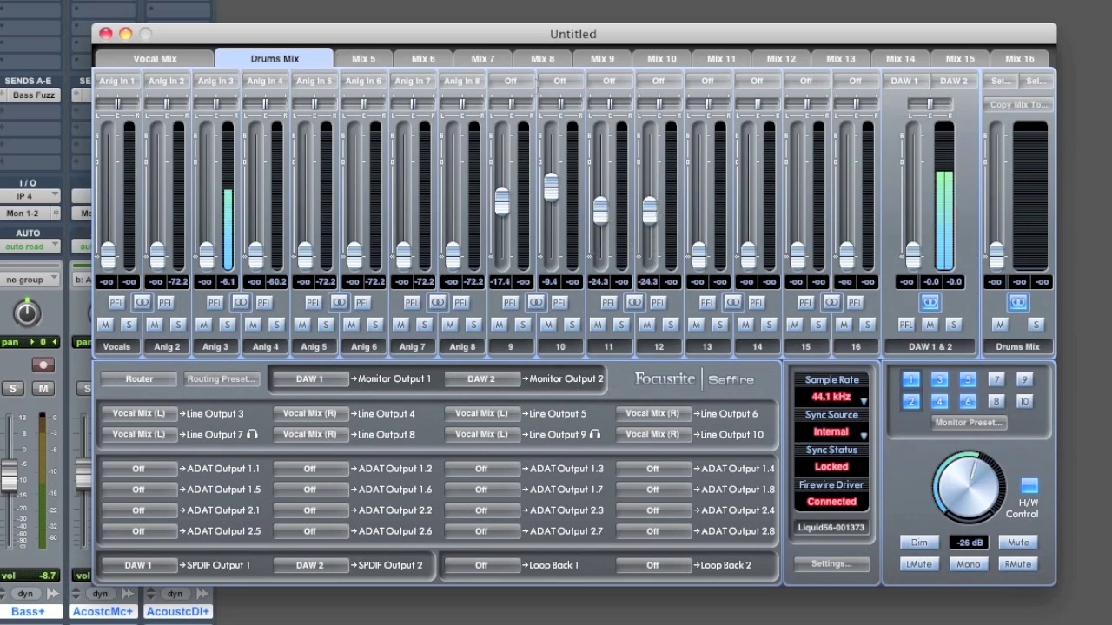
Name channel 9 'Kick' and channel 10 'Snare'
double_click(512, 346)
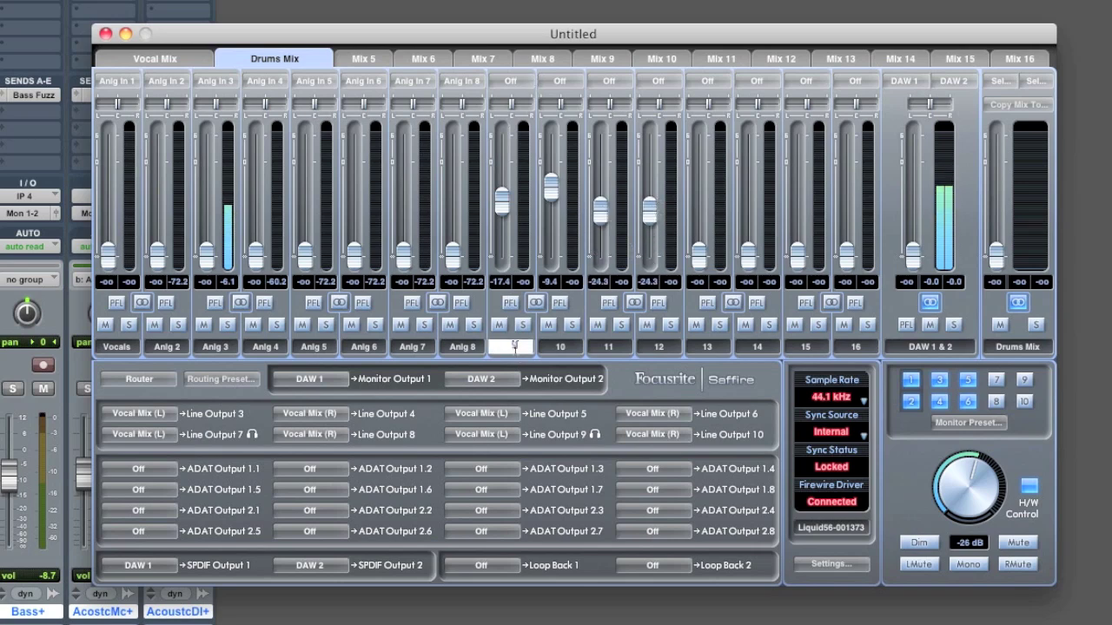
type("Kick")
key("Return")
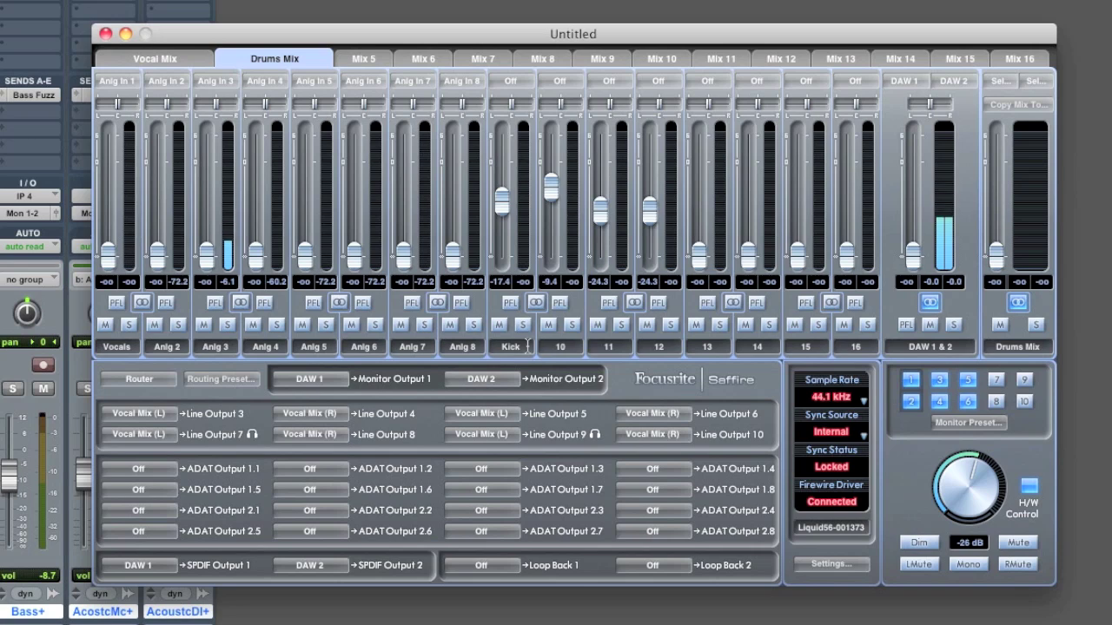
double_click(562, 347)
type("Snare")
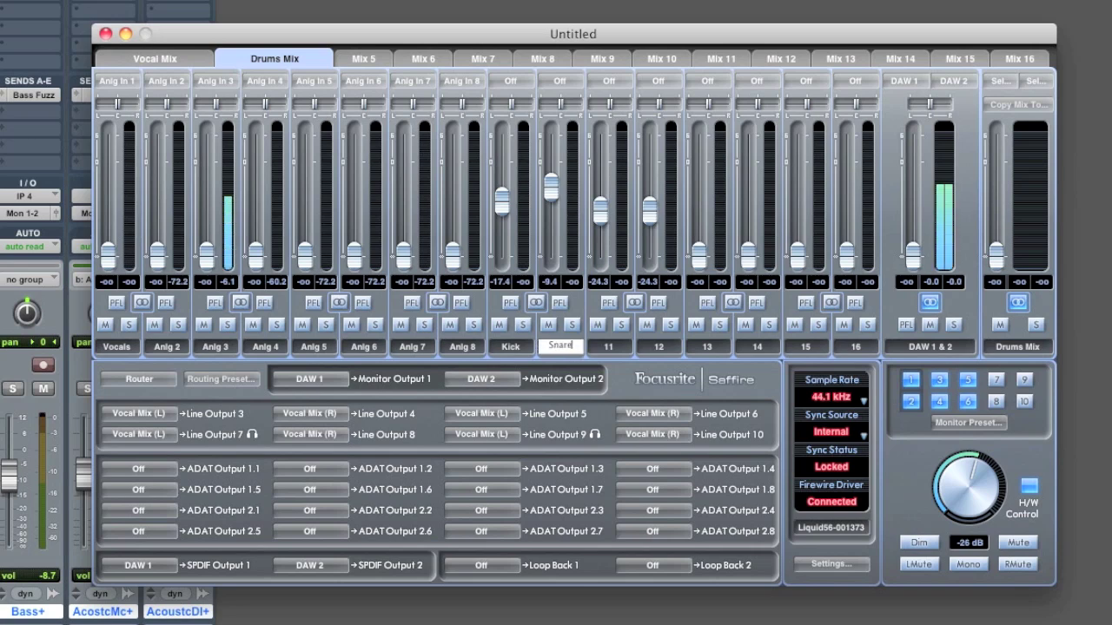
key("Return")
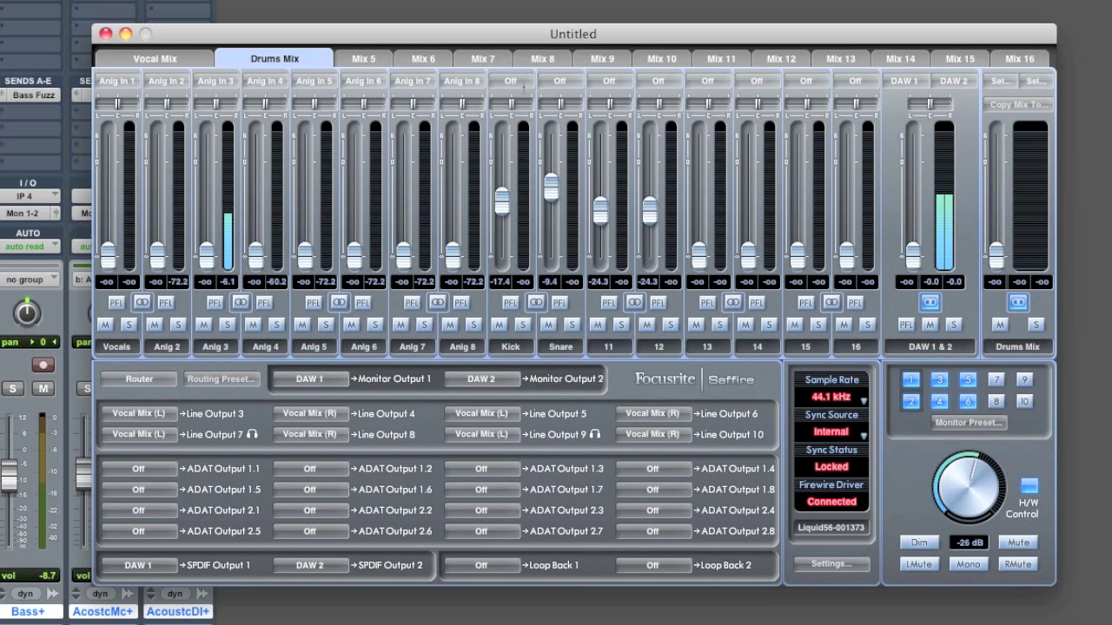
Set the Kick source to ADAT 1.1 and the Snare source to ADAT 1.2
left_click(522, 82)
mouse_move(579, 132)
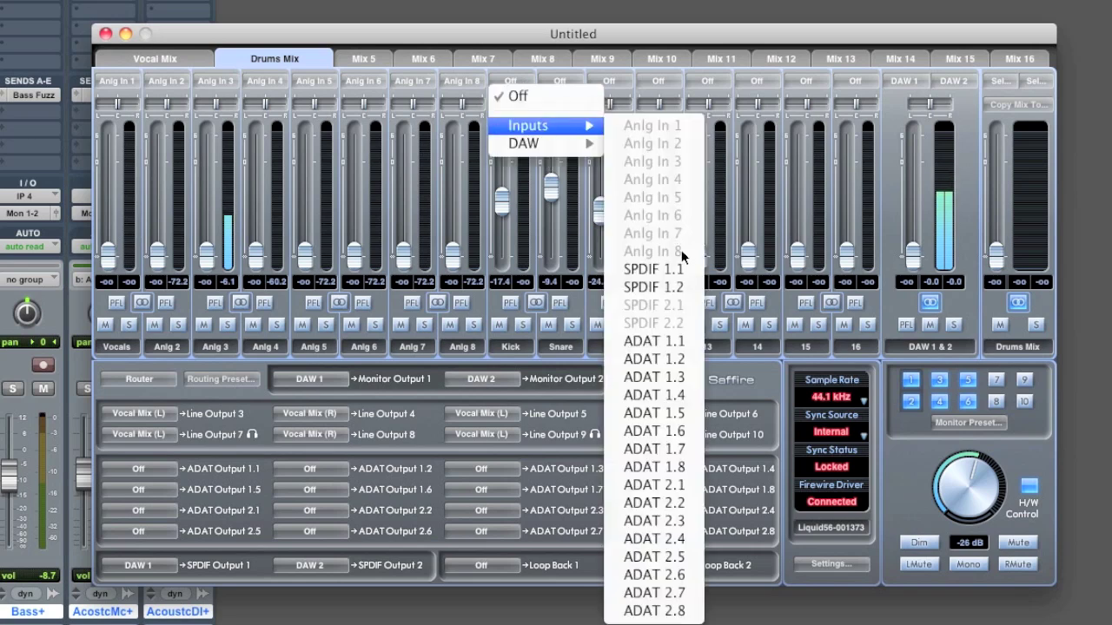
left_click(672, 340)
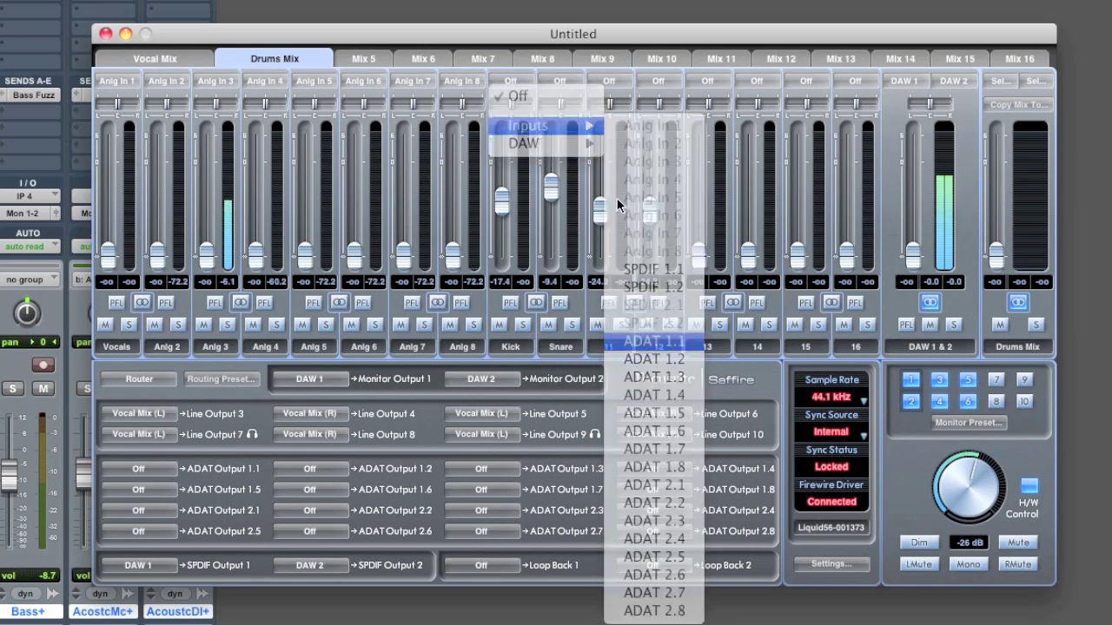
left_click(560, 82)
mouse_move(608, 126)
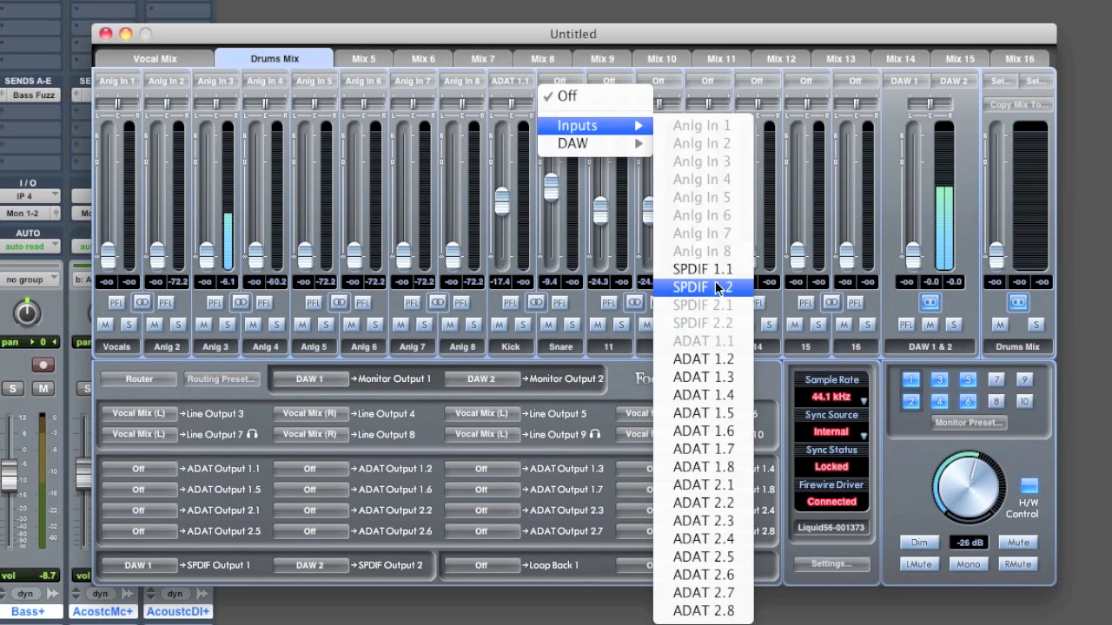
left_click(734, 361)
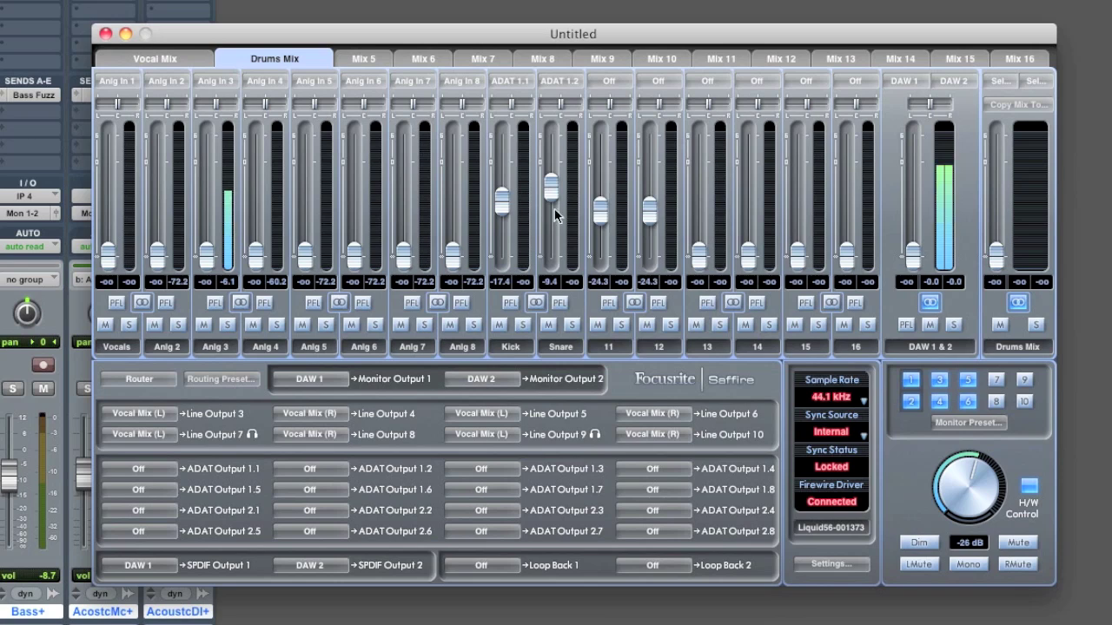
Raise Kick to -14.5 dB and DAW 1 to -4.8 dB, checking the Pro Tools window
left_click_drag(501, 207, 501, 201)
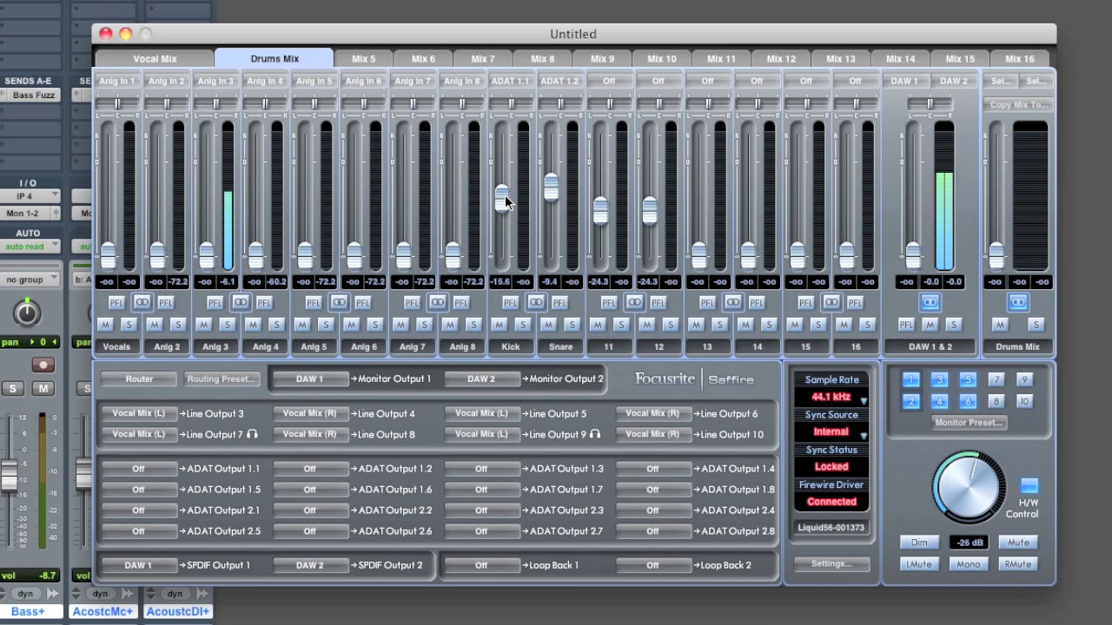
left_click_drag(501, 201, 552, 190)
left_click_drag(912, 251, 913, 174)
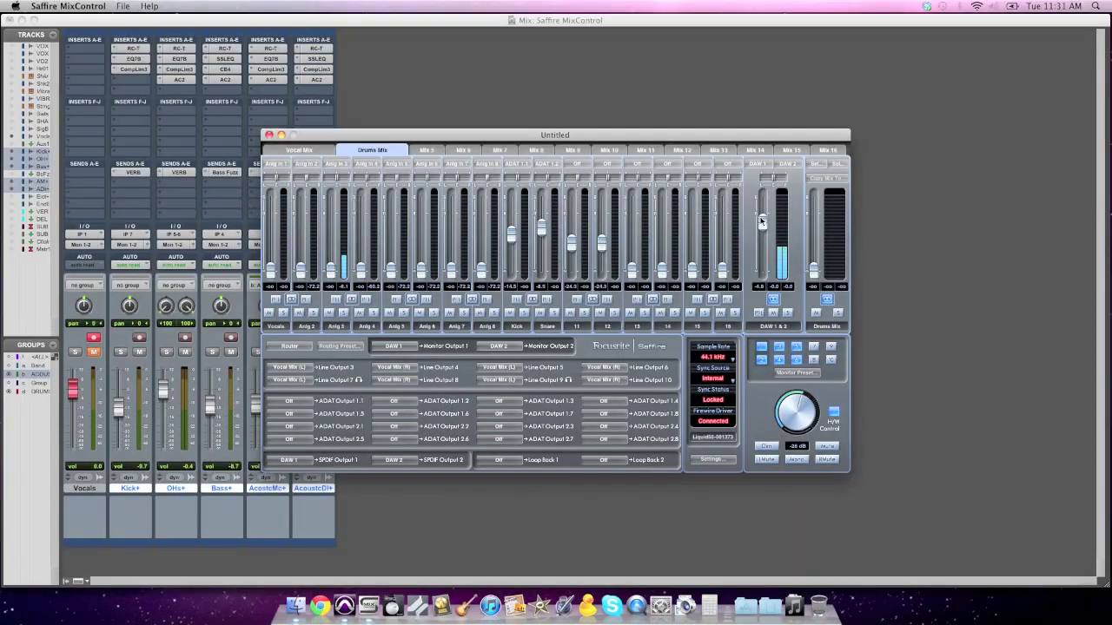
left_click(359, 521)
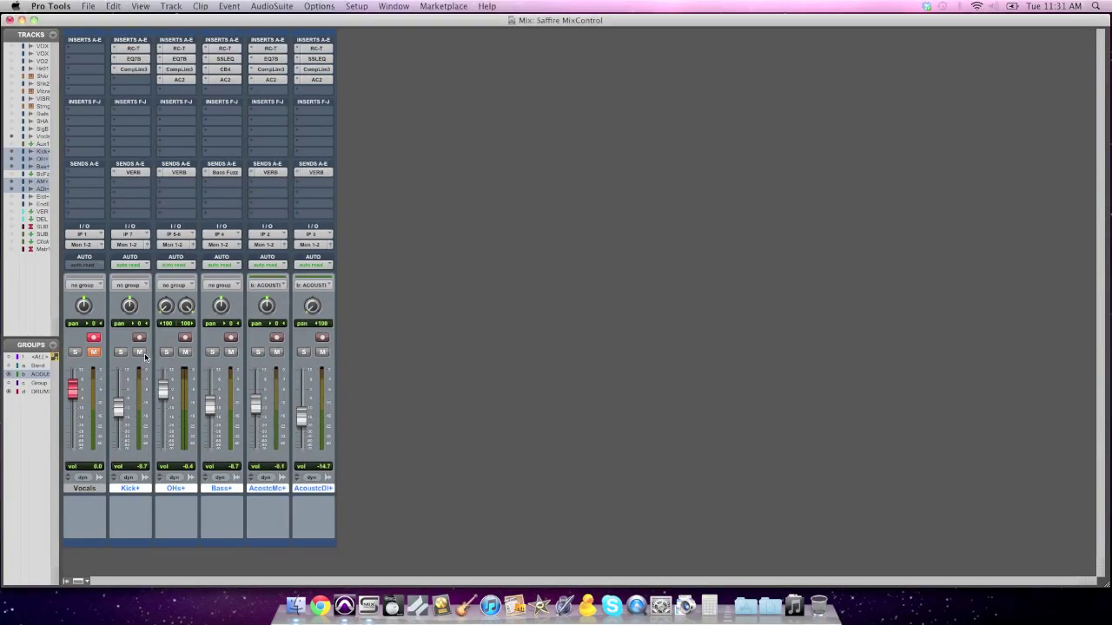
key("super+Tab")
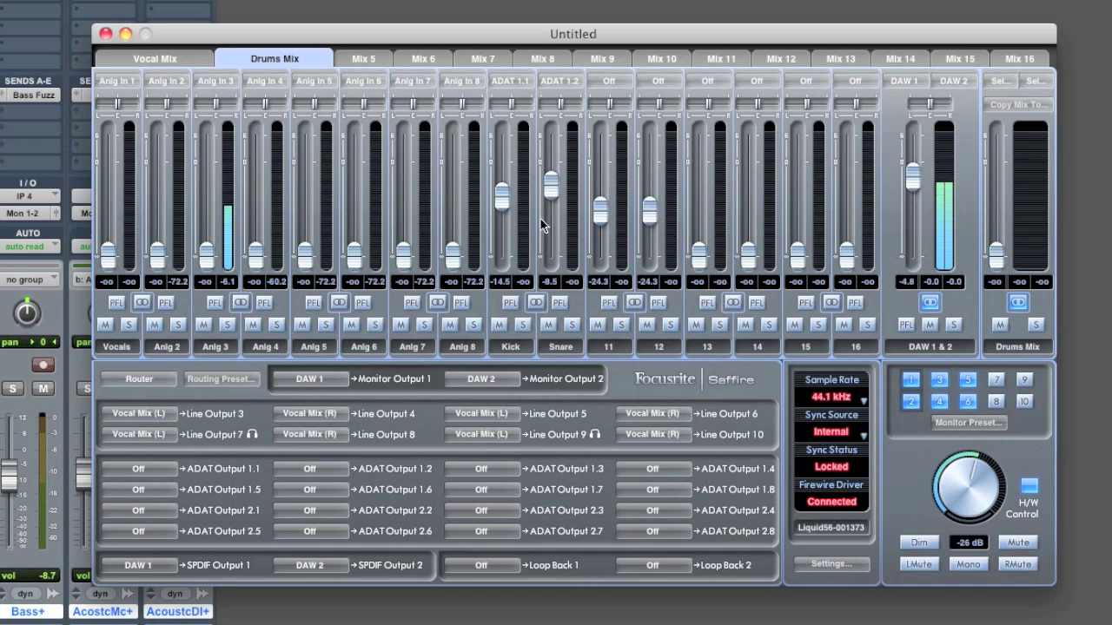
Set DAW 1 and Vocals to -4.1 dB and the Drums Mix master fader to -2.1 dB
mouse_move(912, 181)
left_mouse_down()
mouse_move(911, 170)
mouse_move(913, 182)
left_mouse_up()
left_click_drag(108, 258, 111, 189)
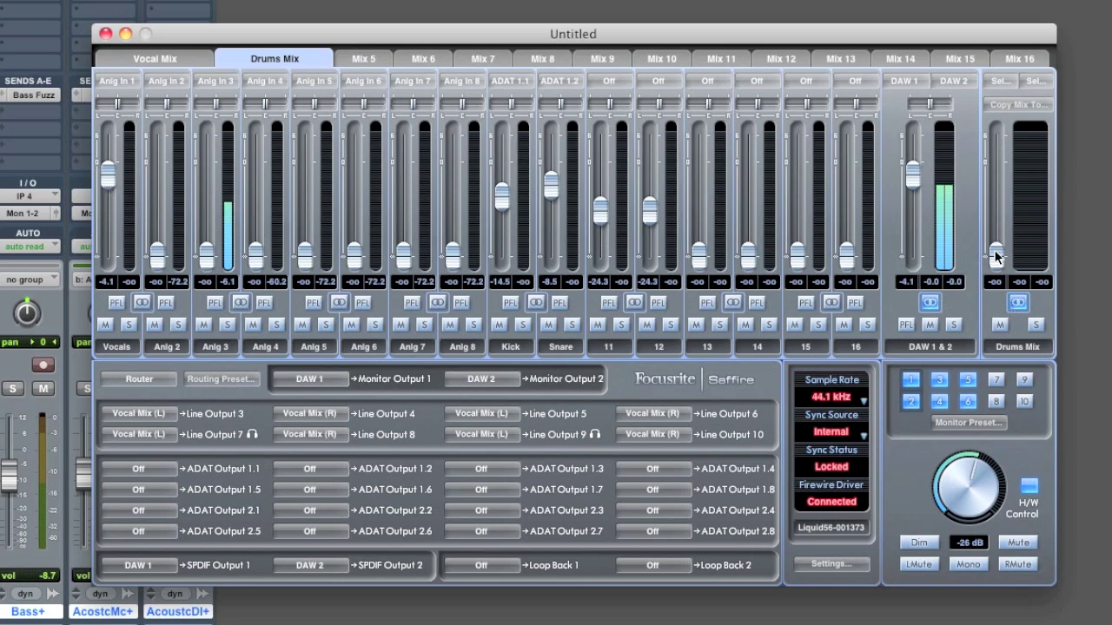
left_click_drag(997, 259, 996, 174)
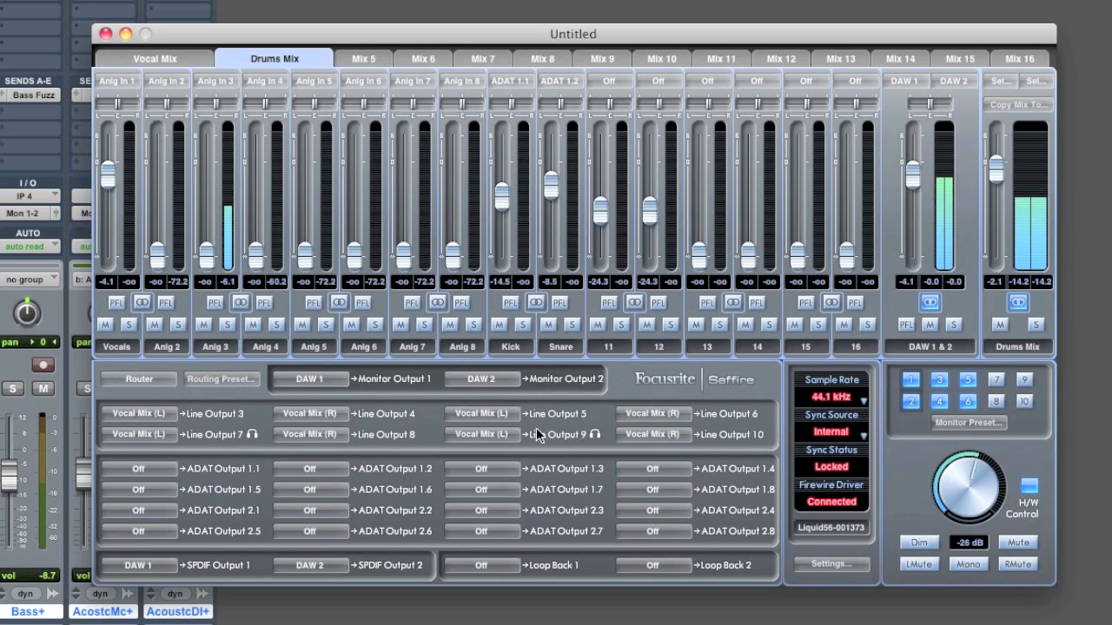
Feed Drums Mix (L) to Line Output 9 and Drums Mix (R) to Line Output 10
left_click(494, 432)
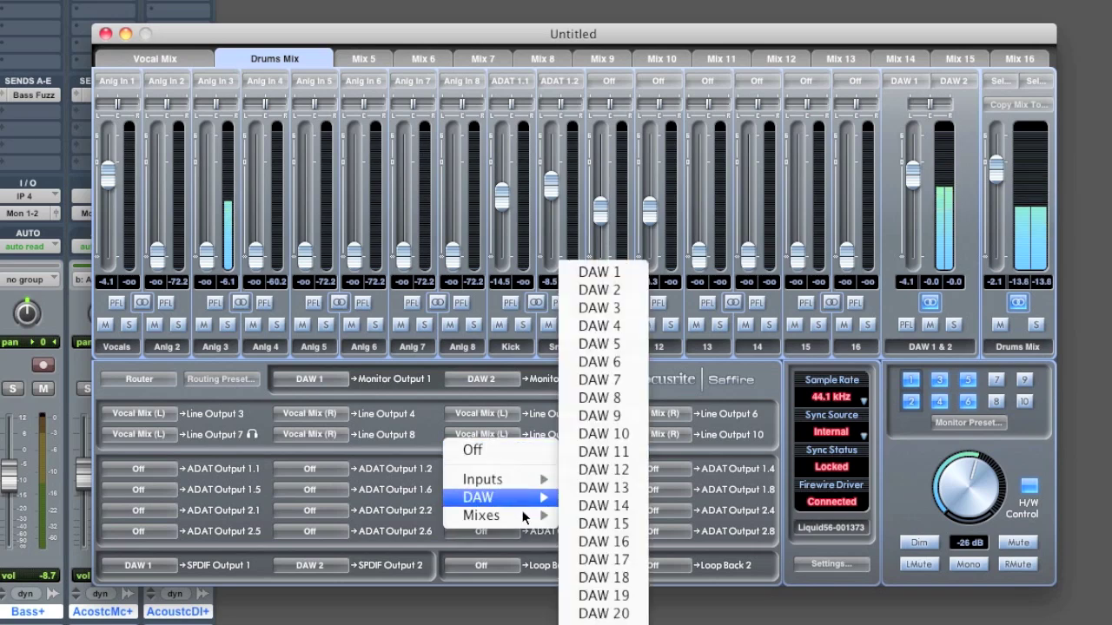
mouse_move(524, 517)
left_click(611, 521)
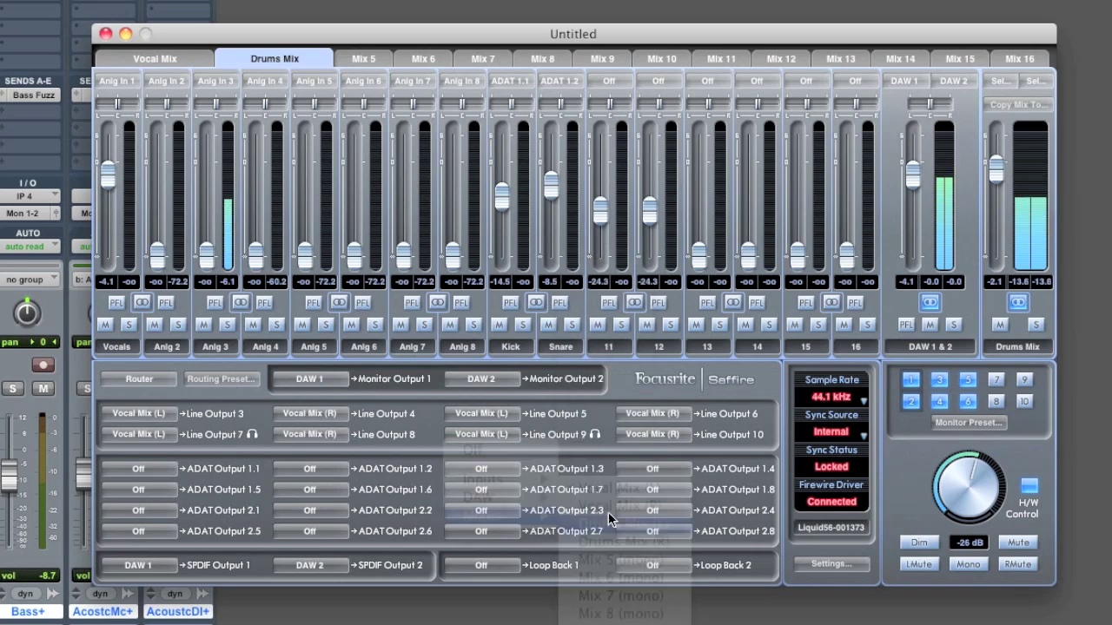
left_click(652, 437)
mouse_move(674, 514)
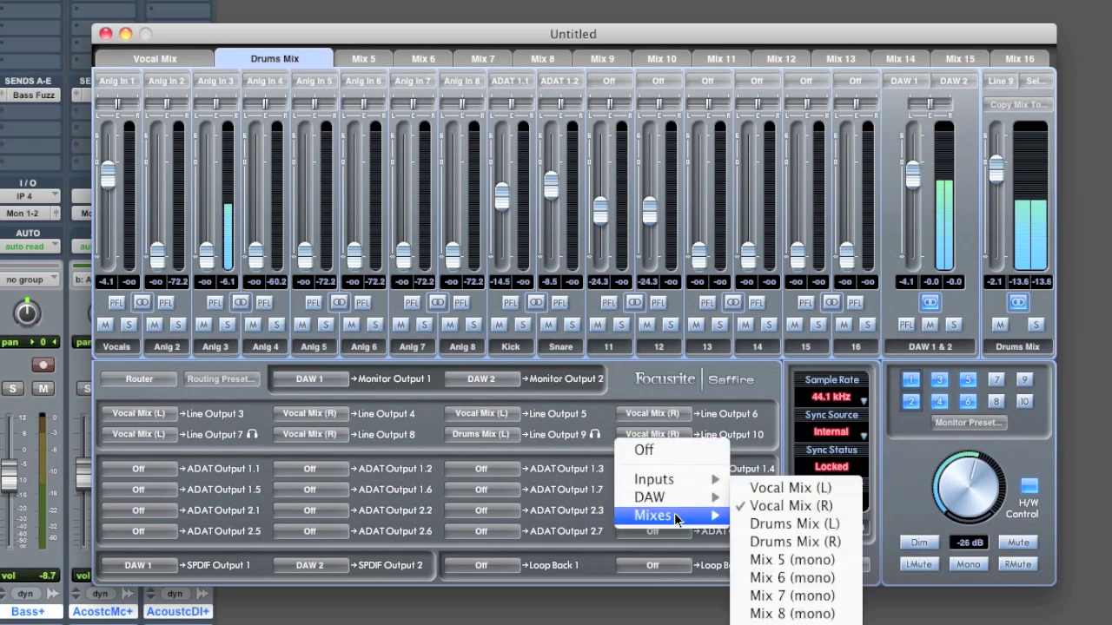
left_click(760, 542)
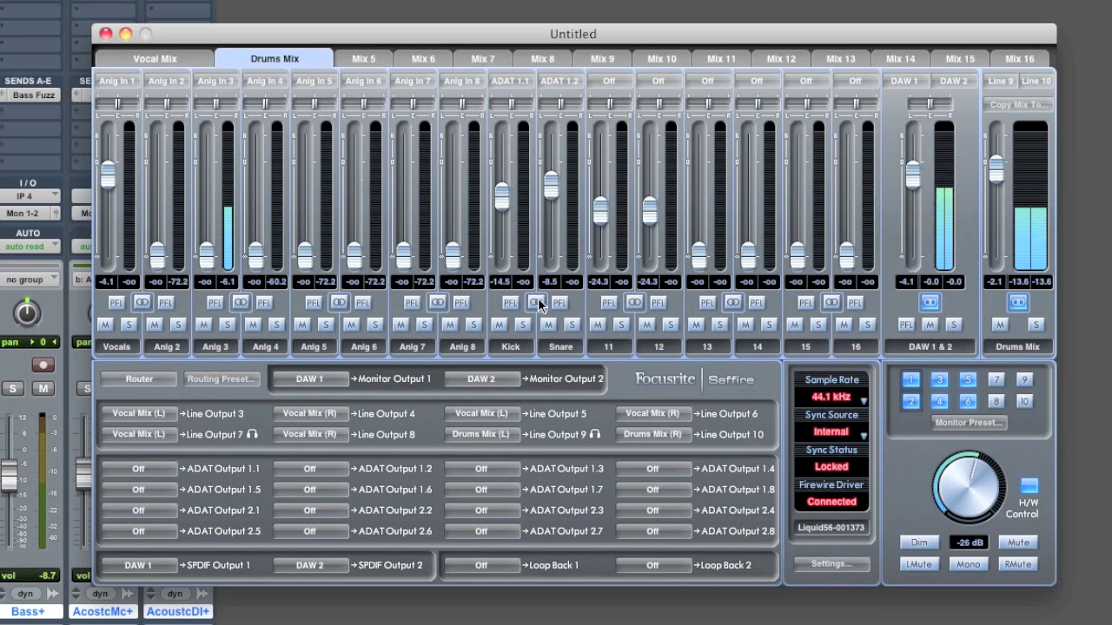
Compare the Vocal Mix against the Drums Mix, then hide MixControl
left_click(189, 61)
left_click(243, 59)
left_click(173, 59)
left_click(247, 59)
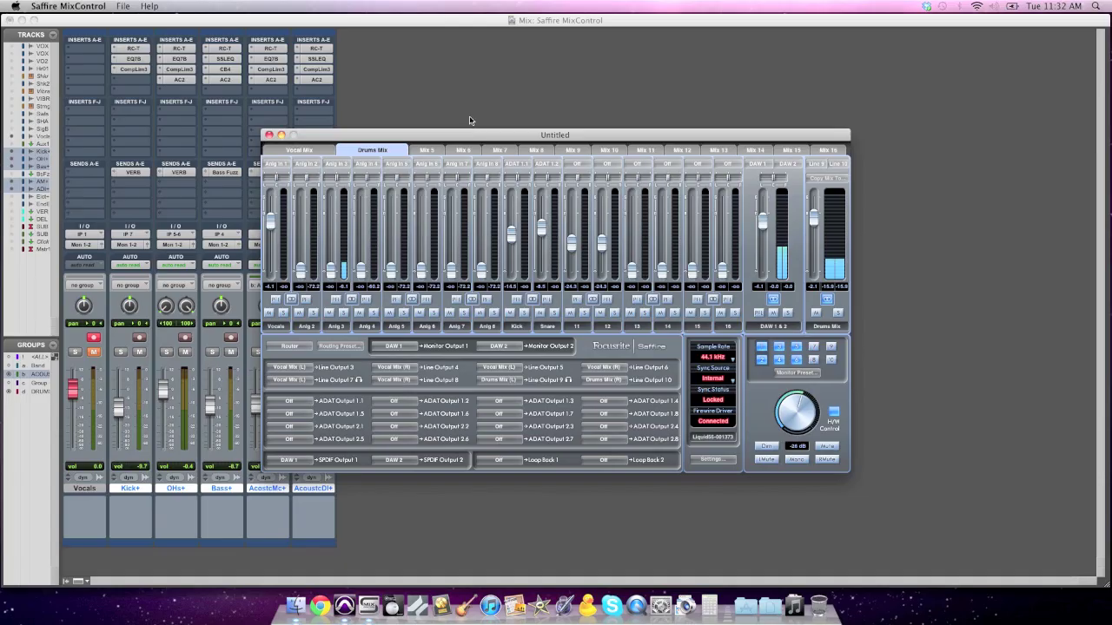
key("super+h")
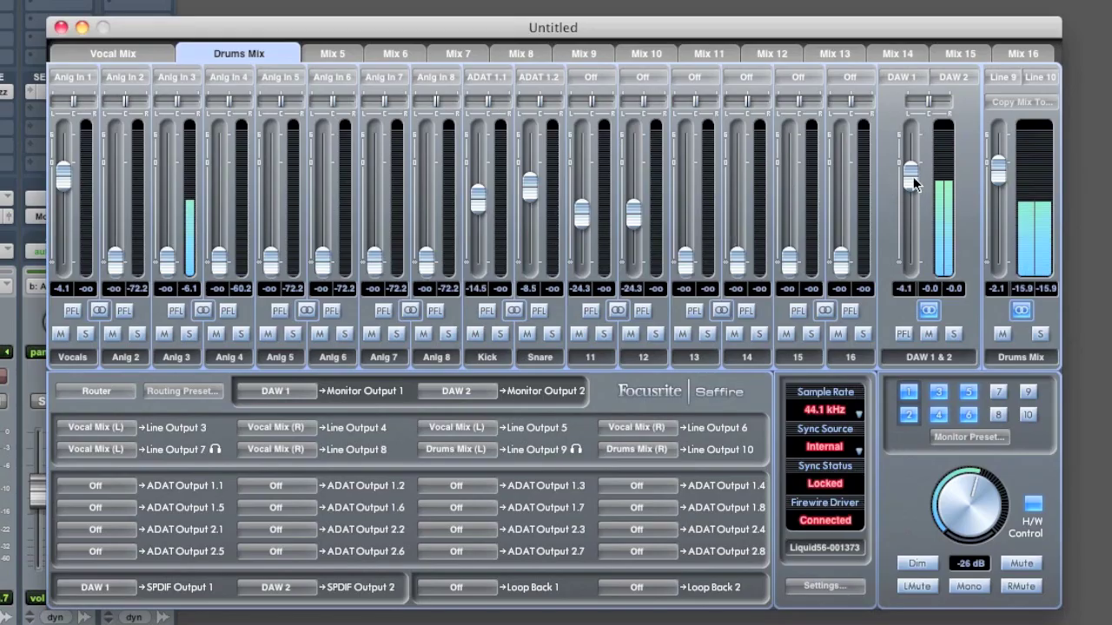
Nudge the Drums Mix DAW 1 fader from -4.1 to -2.7 dB
left_click_drag(912, 174, 912, 175)
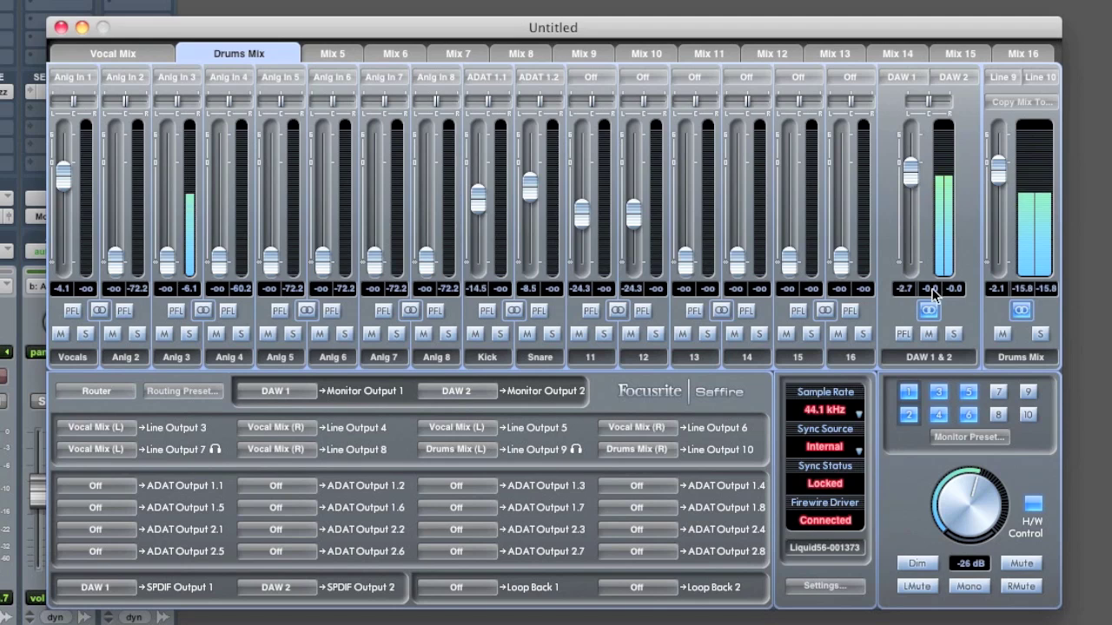